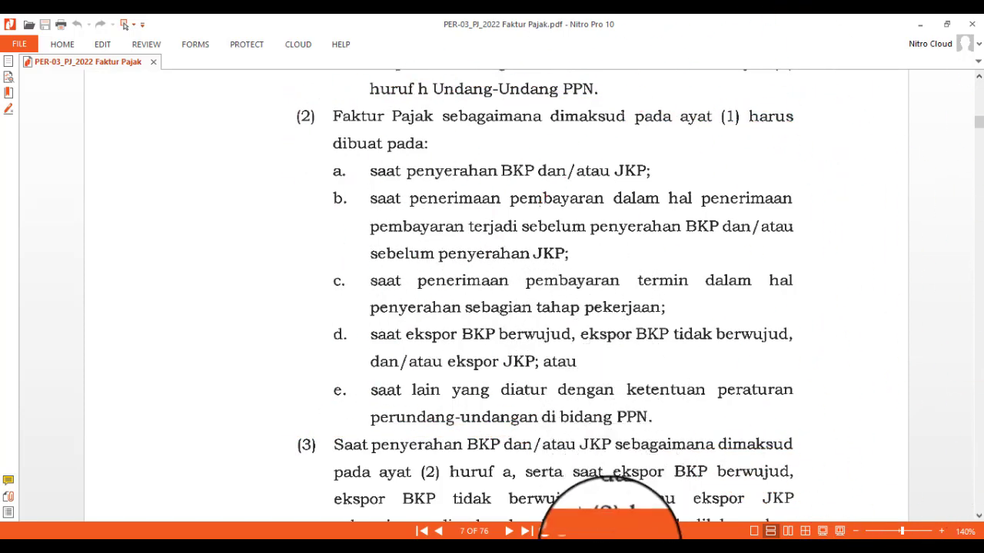
Switch from the PER-03_PJ_2022 regulation PDF in Nitro Pro to the e-Faktur application
left_click(607, 547)
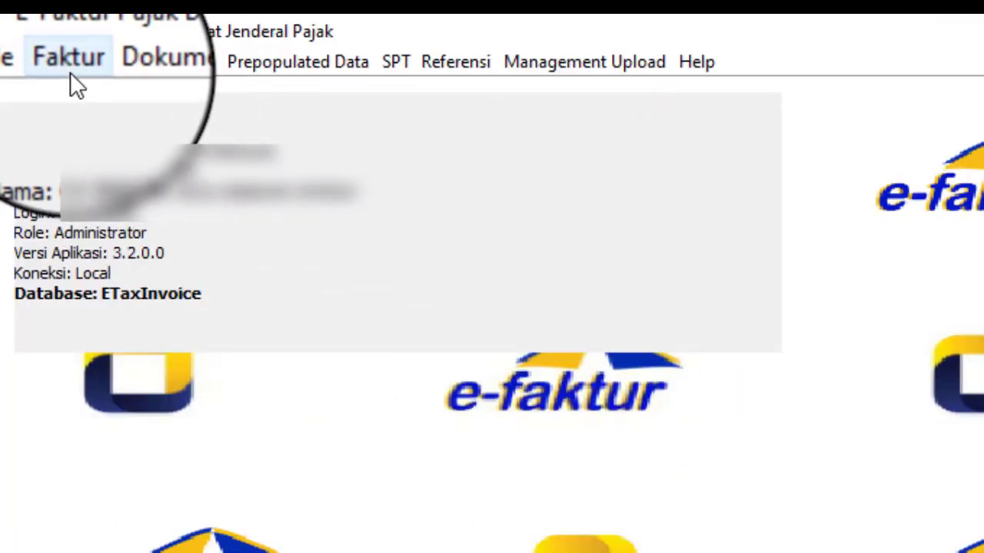
Open the Pajak Keluaran Administrasi Faktur list maximized and begin recording a new invoice
left_click(34, 40)
mouse_move(79, 91)
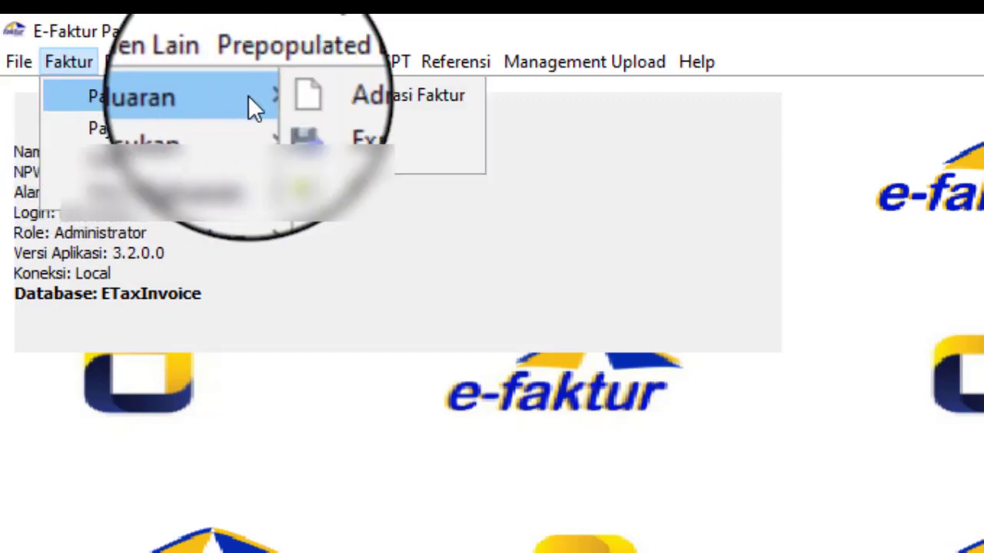
left_click(446, 98)
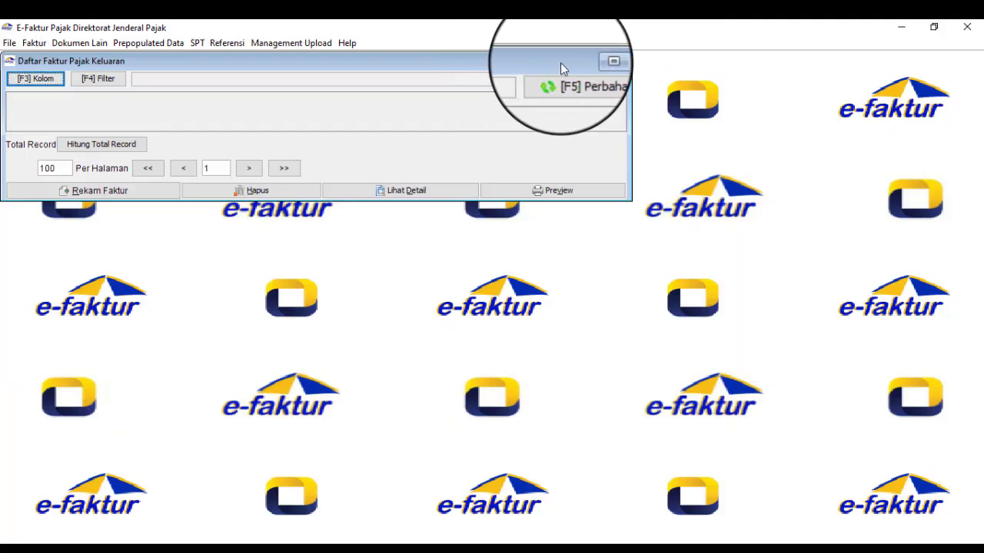
left_click(592, 61)
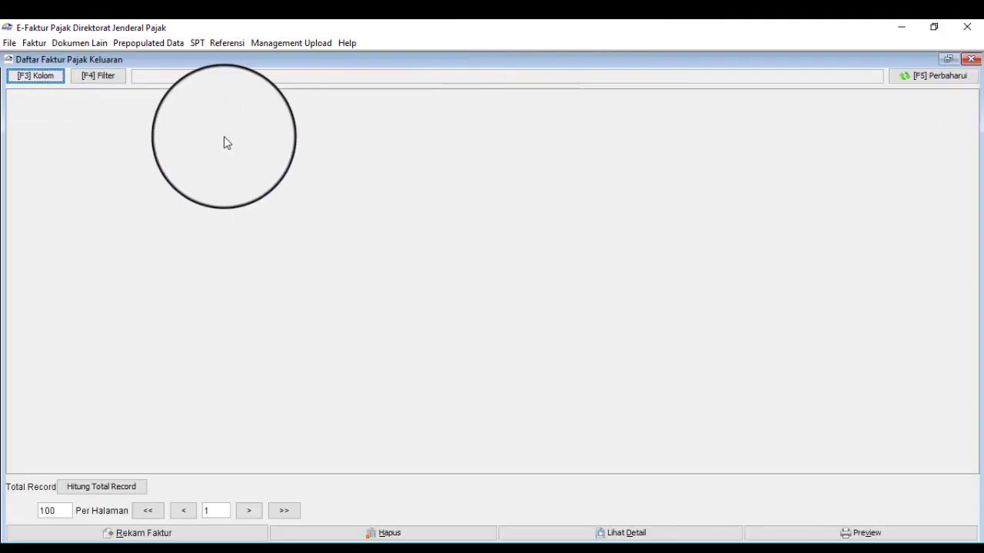
left_click(179, 536)
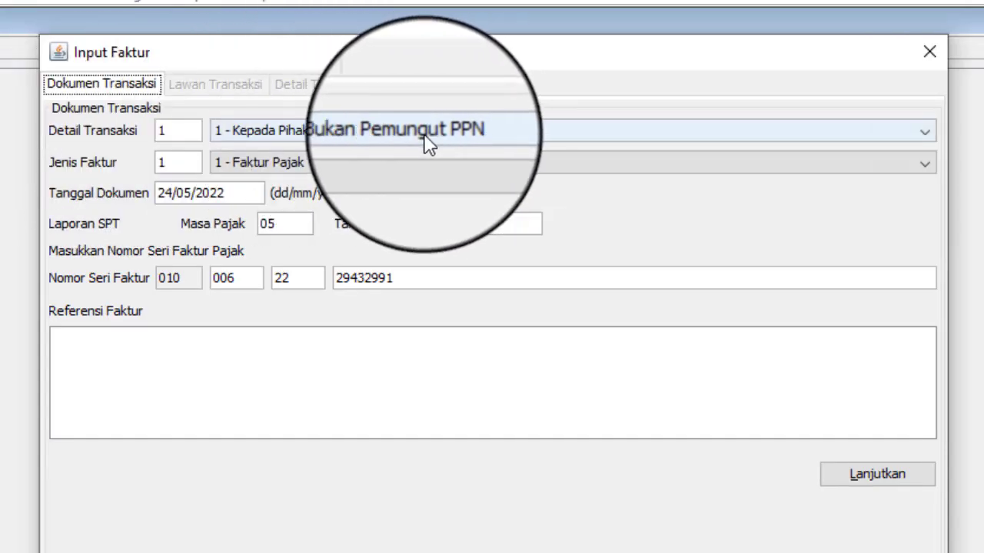
Keep transaction code 1, change the document date to 01/05/2022, and continue
left_click(371, 131)
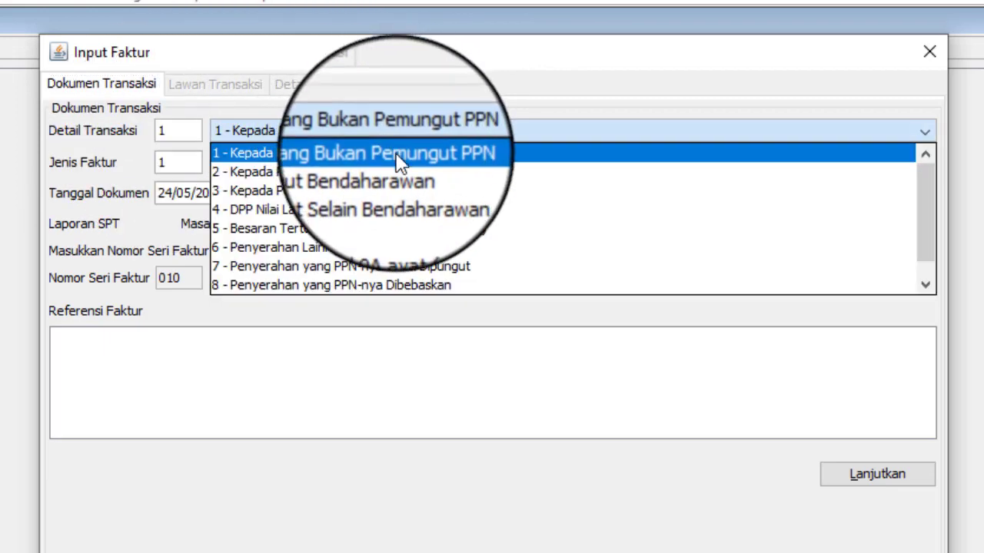
left_click(398, 158)
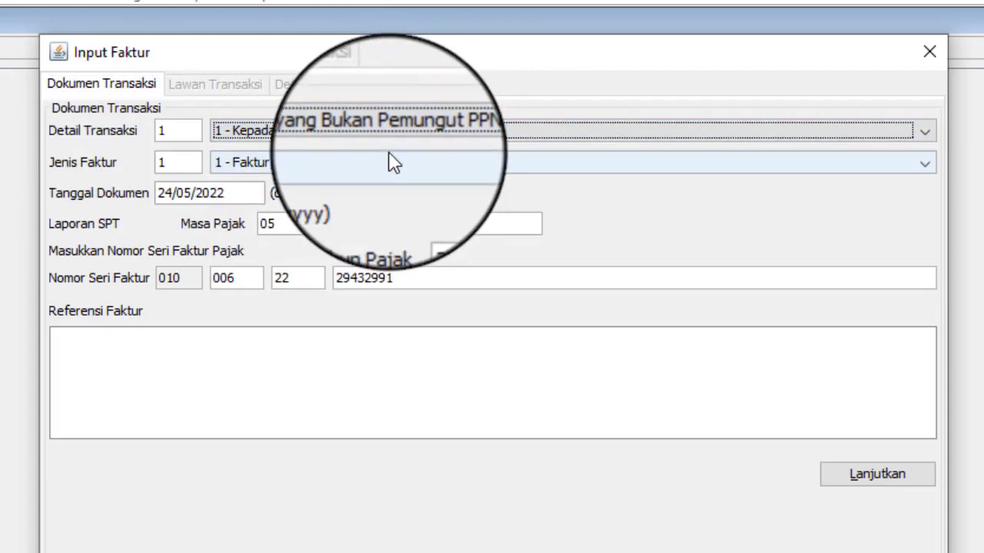
left_click(191, 192)
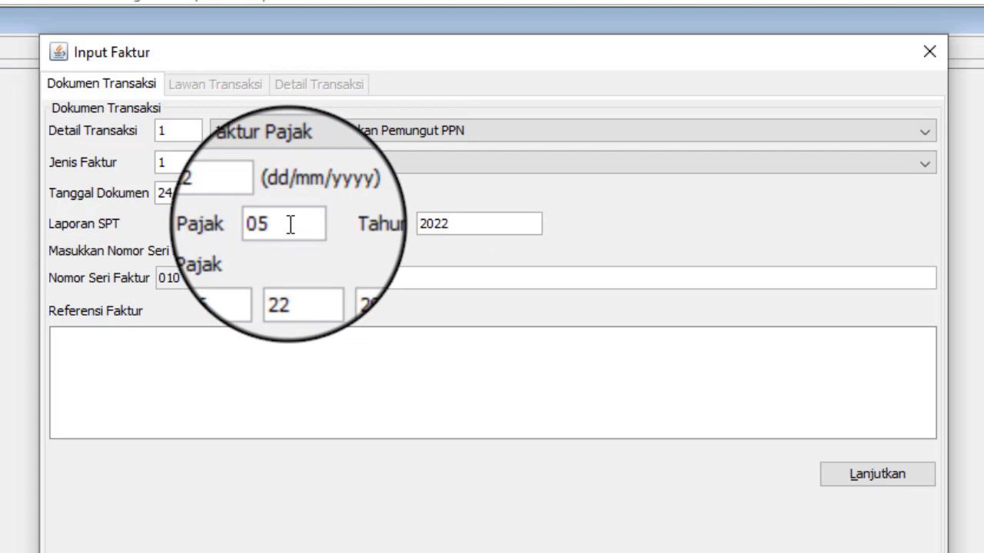
key("BackSpace")
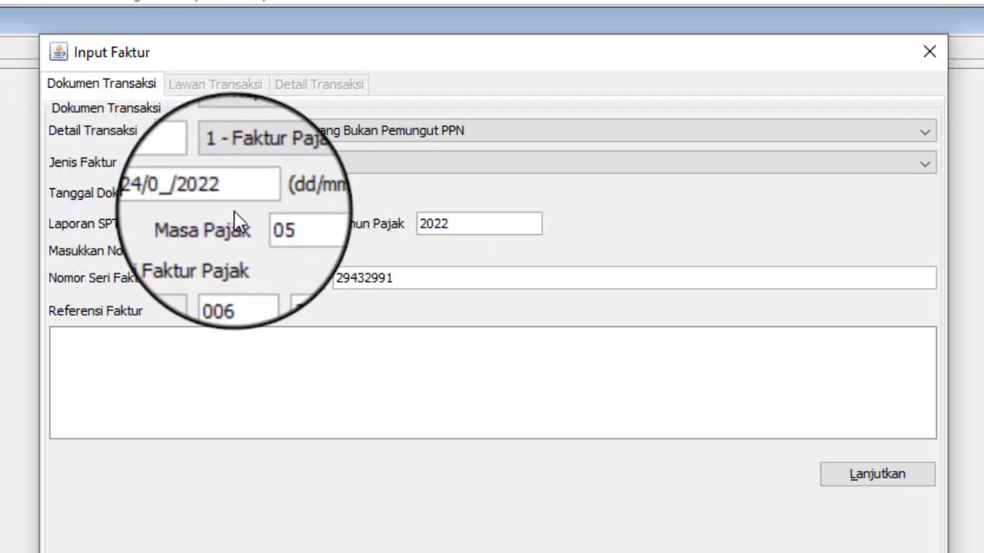
key("Left")
key("Left")
key("Left")
type("1")
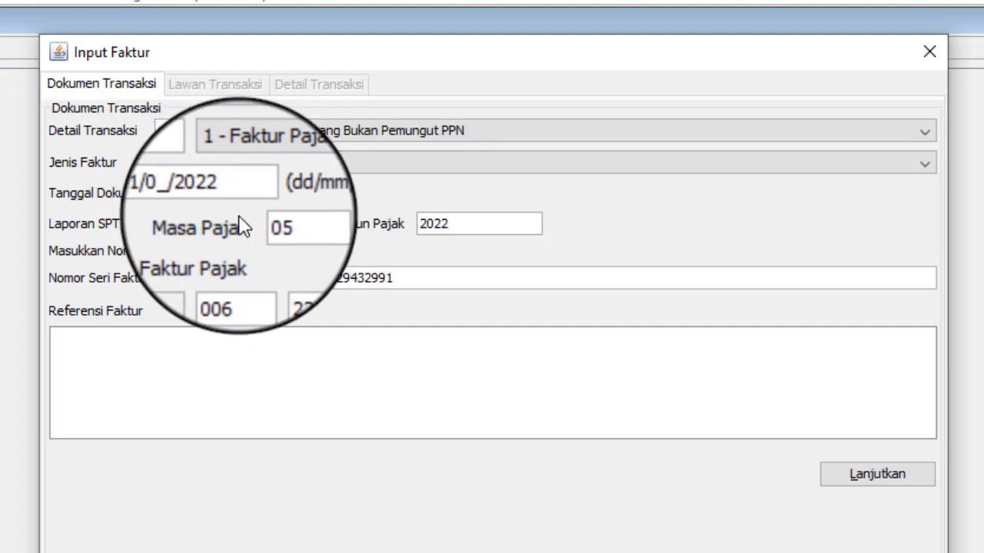
key("Left")
key("Left")
type("0")
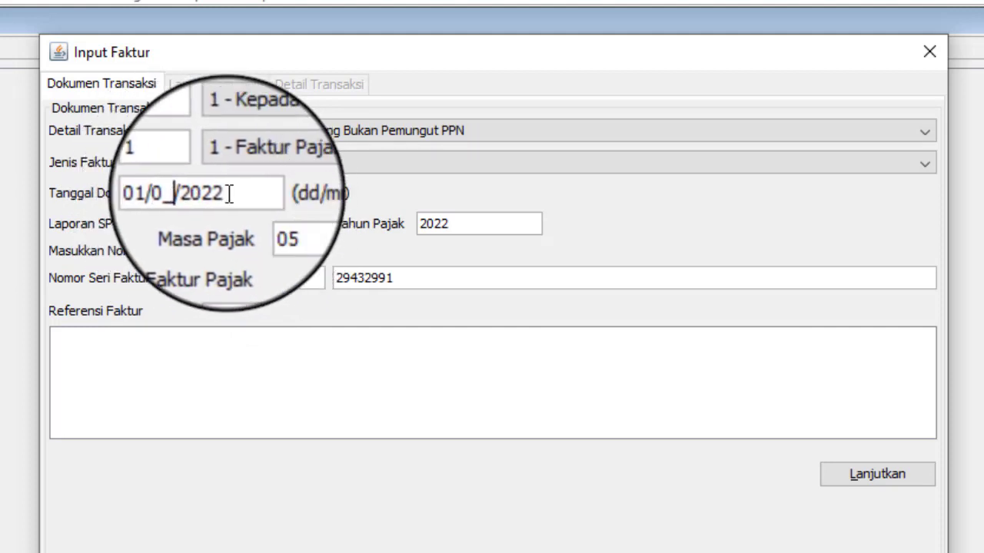
type("5")
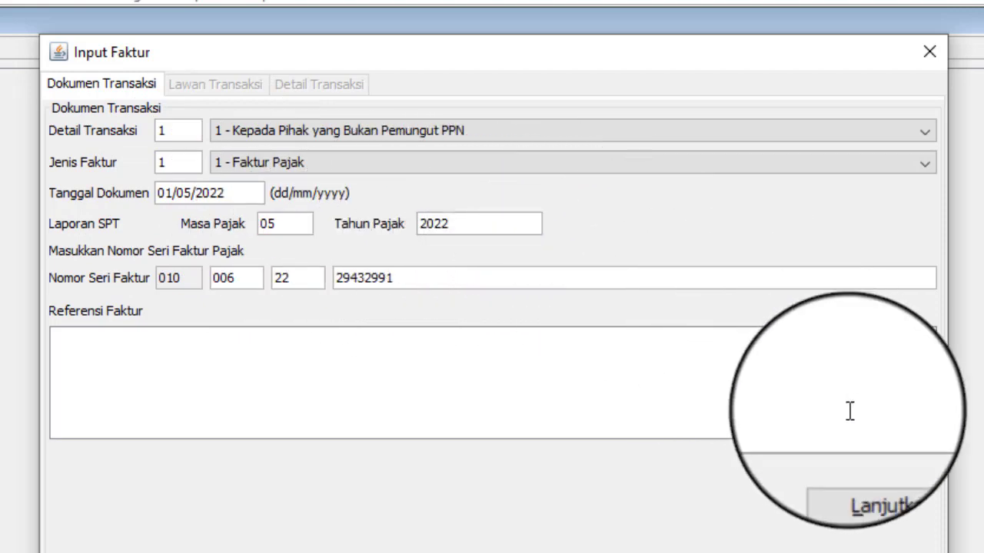
left_click(906, 477)
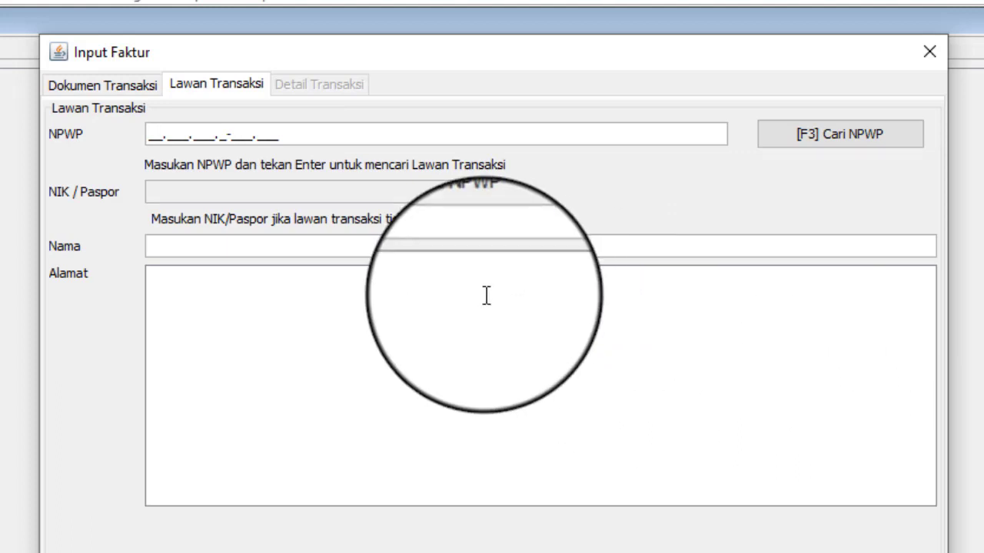
Enter a zero NPWP, buyer name PT. Maju Mundur Cantik and the buyer's address, then continue
type("00.000.000.0-000.000")
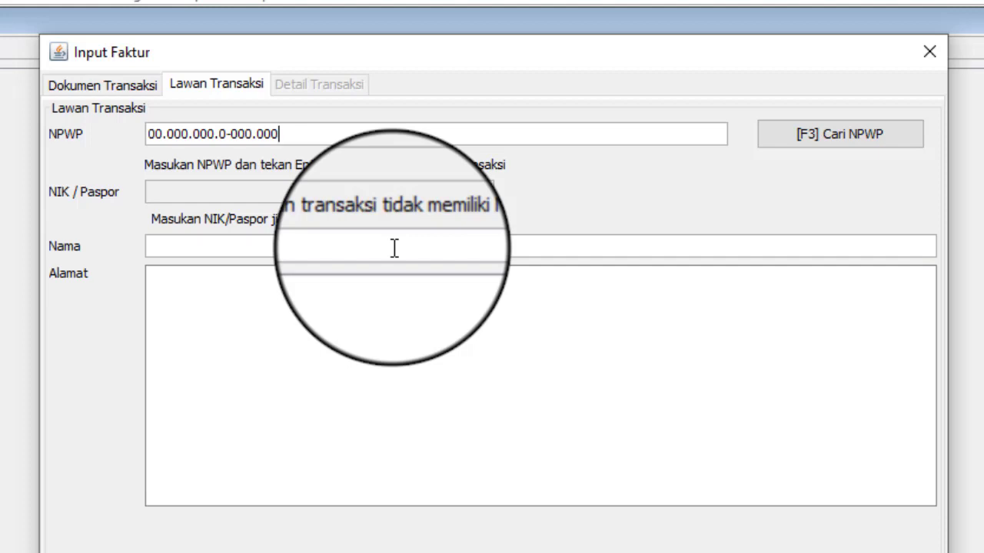
key("Return")
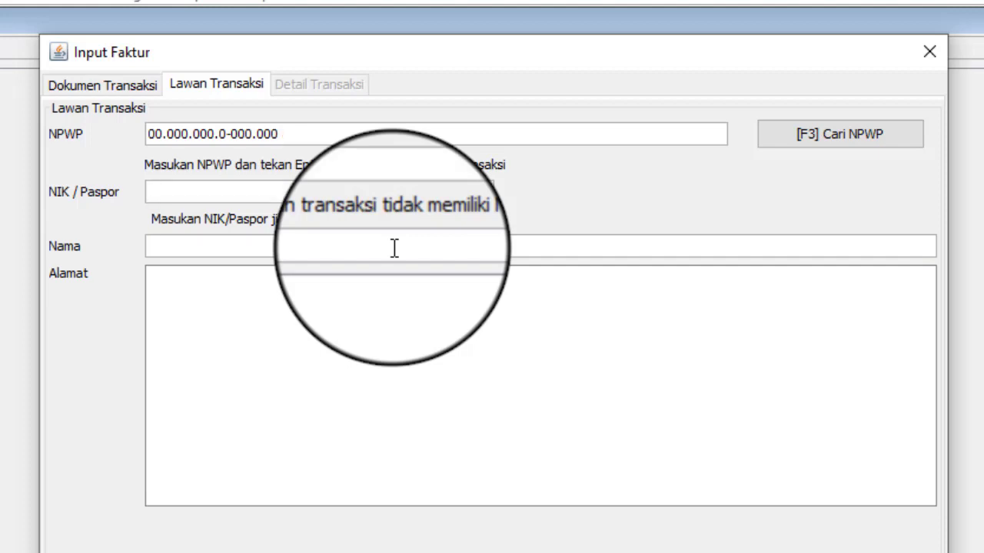
left_click(394, 247)
type("PT. Maju Mundur ")
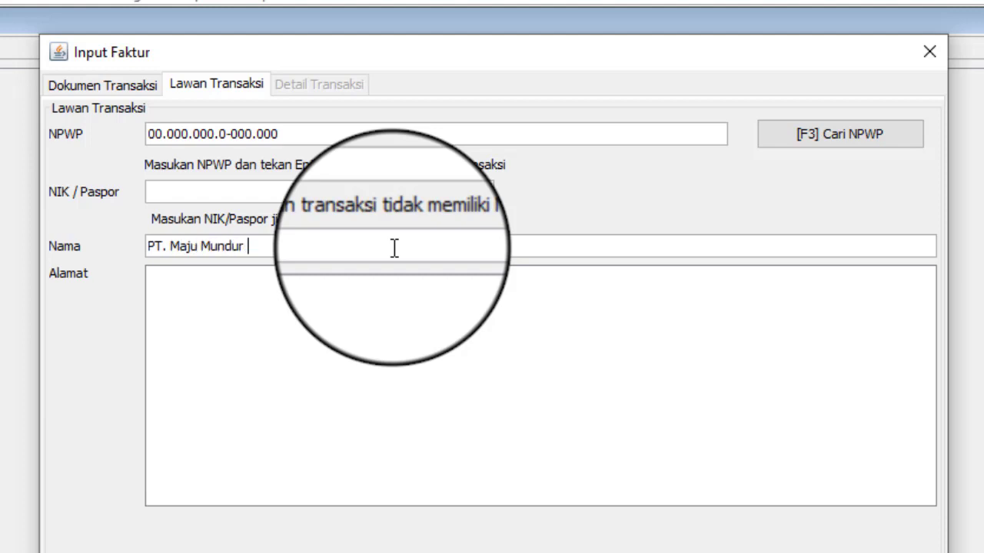
type("Cantik")
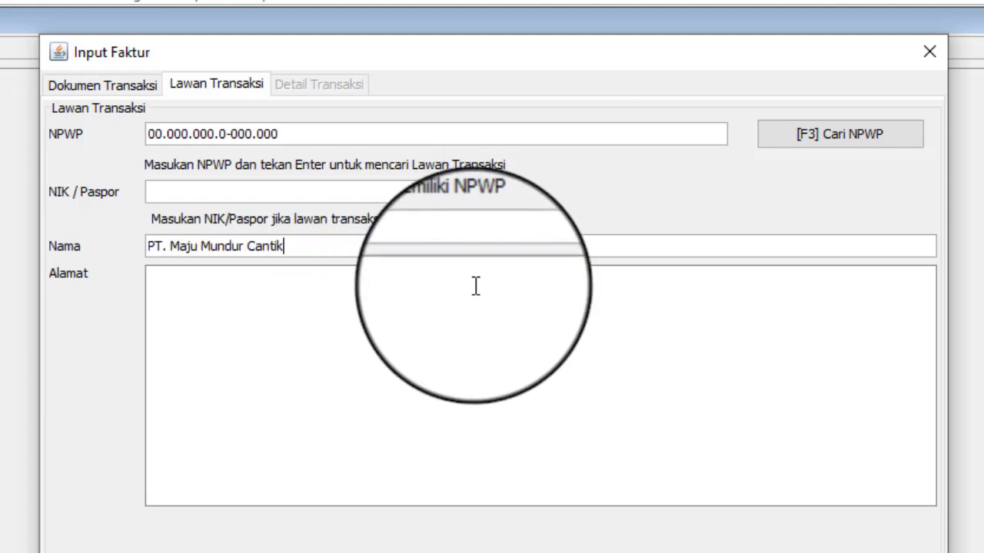
left_click(474, 288)
type("Jl. ")
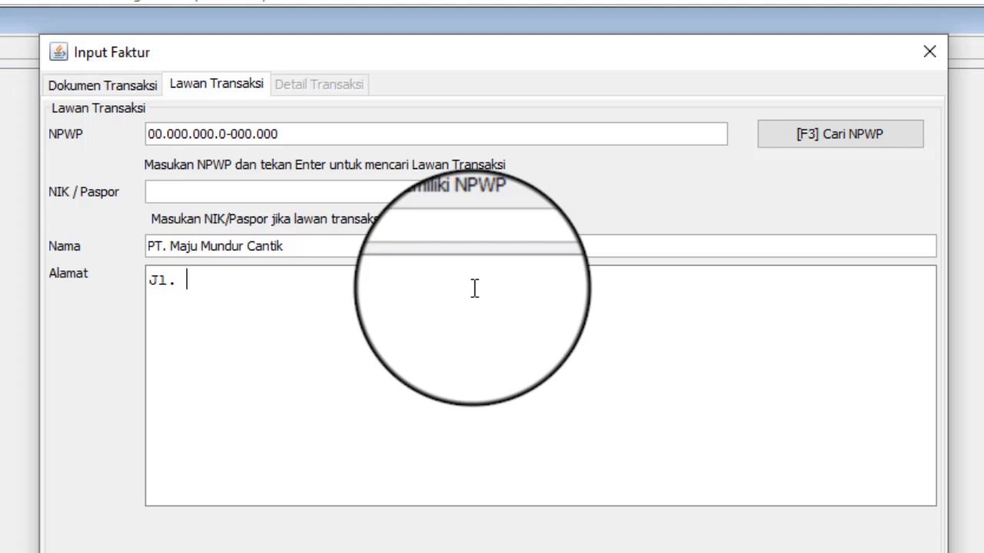
type("Sama Ku")
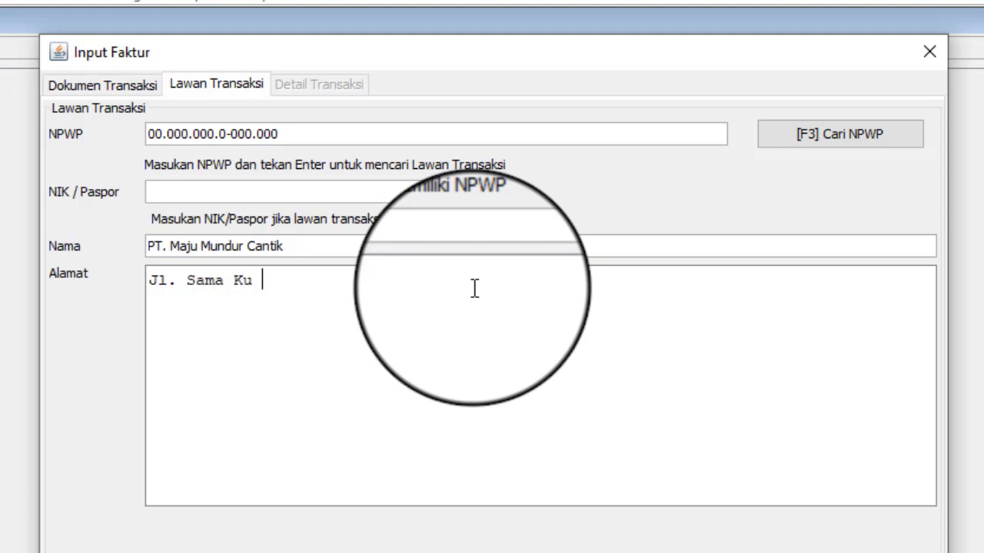
key("BackSpace")
key("BackSpace")
key("BackSpace")
type("Aku Yuu ")
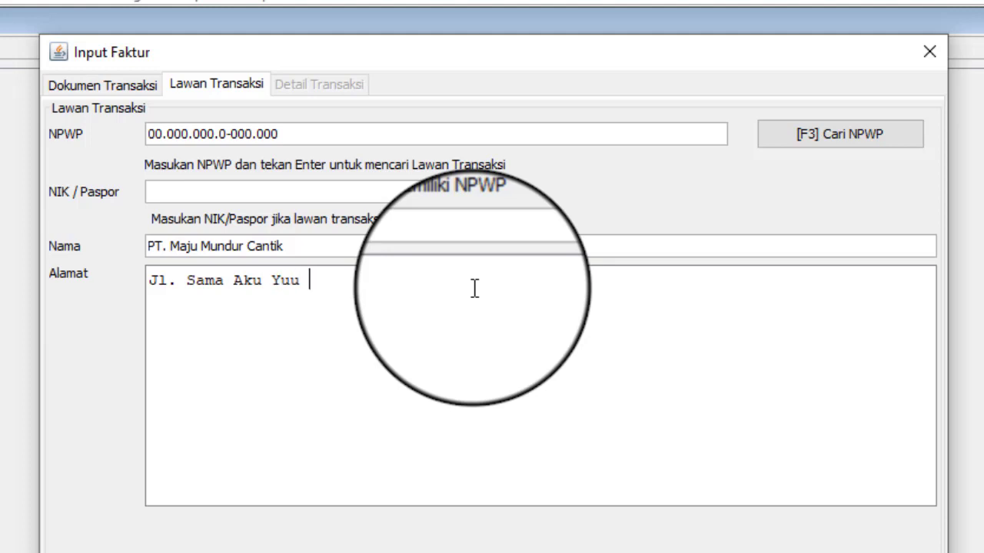
type("No.10")
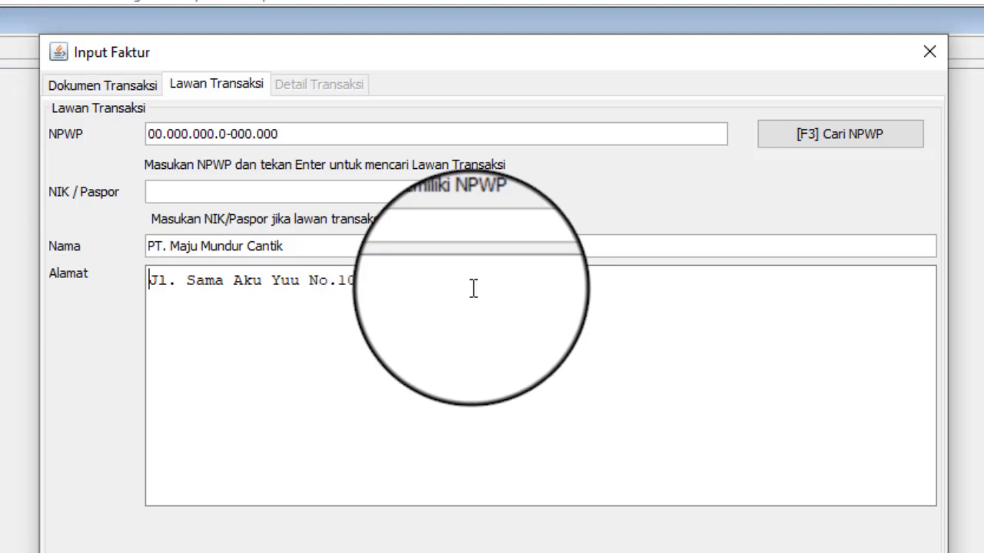
type("0")
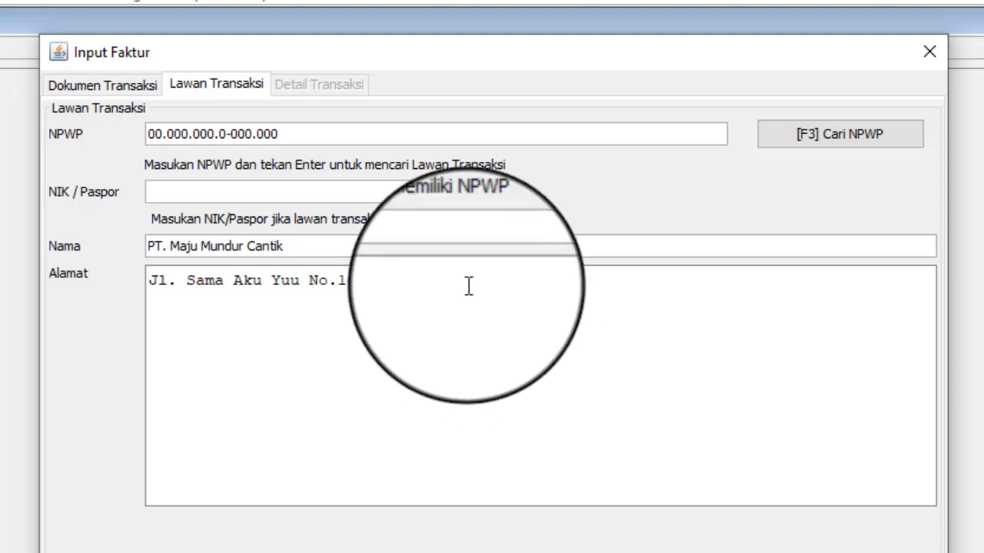
type(" Bandung")
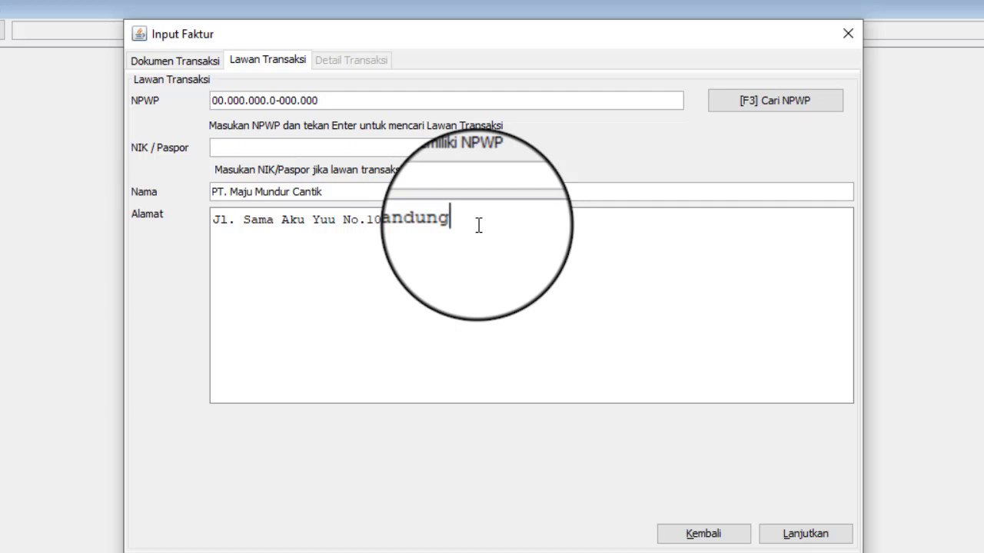
left_click(806, 533)
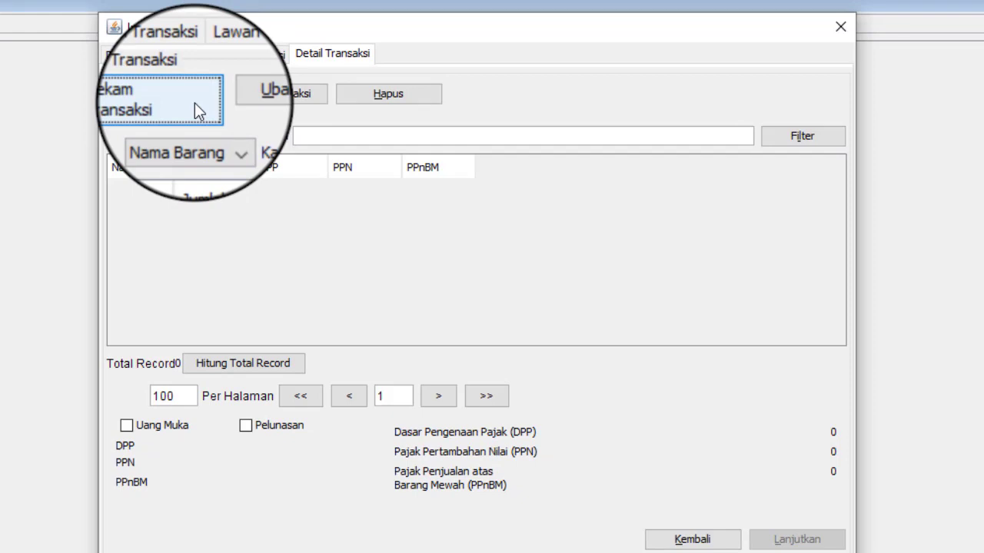
Add item DP001 Tempe Goreng Premium (qty 1, DPP 10.000.000, PPN 1.100.000), declining to save the counterparty
left_click(194, 102)
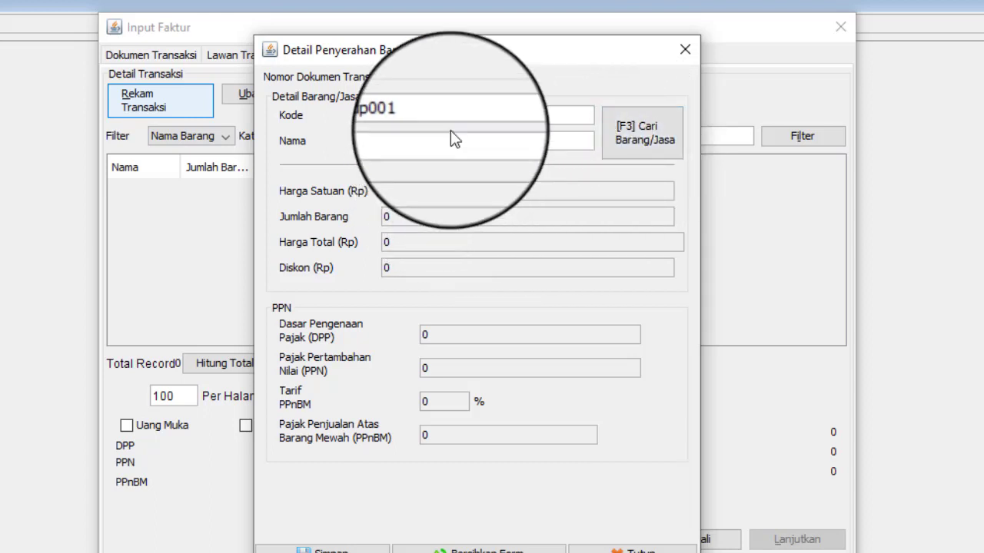
key("Return")
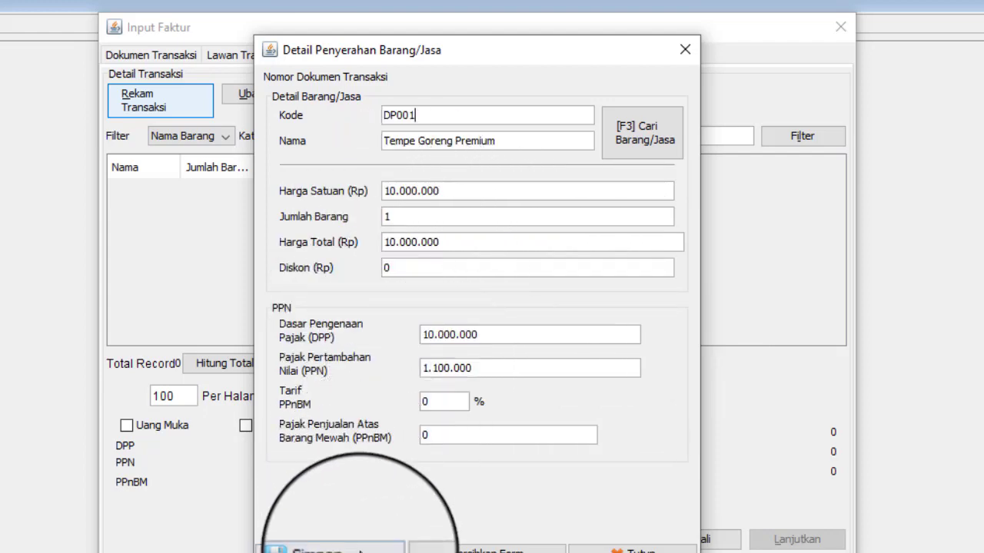
left_click(338, 547)
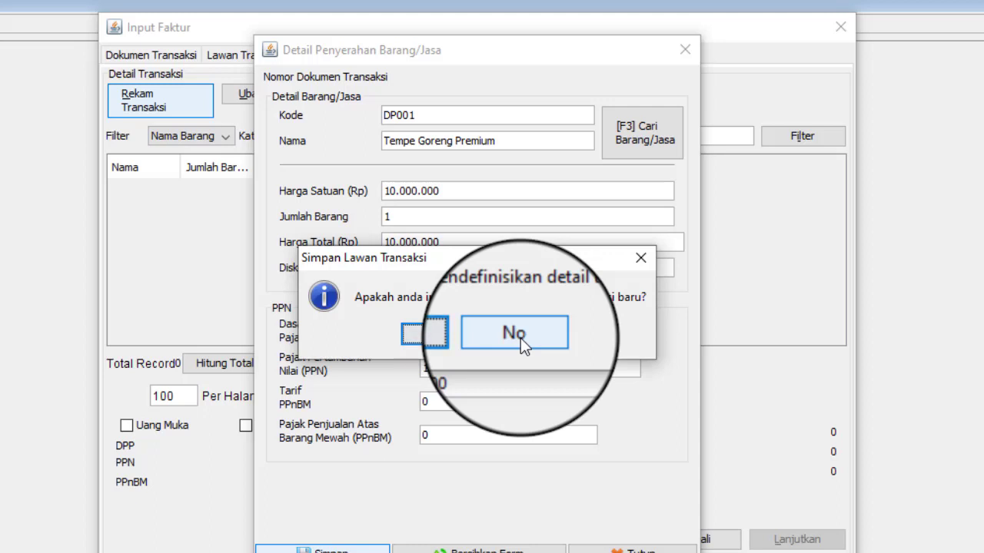
left_click(520, 338)
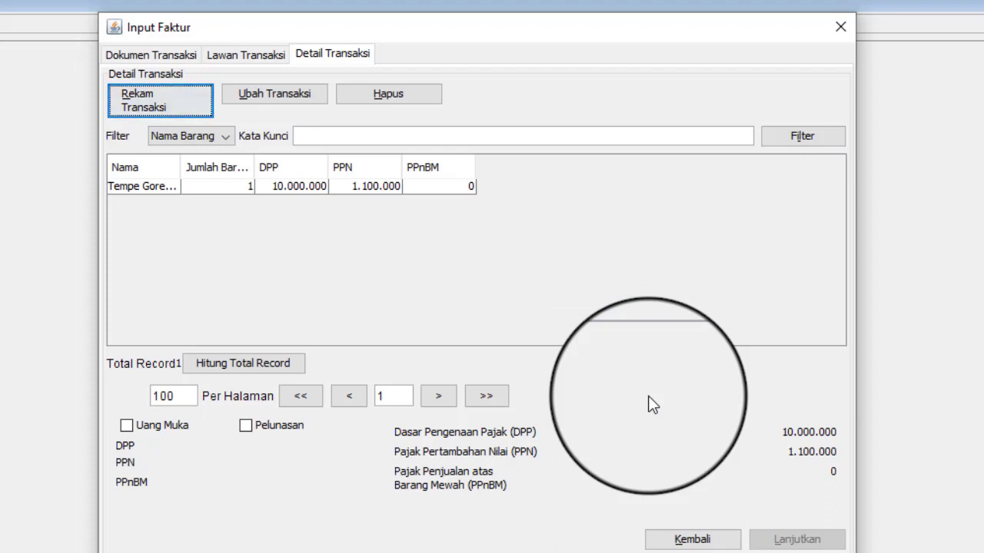
Mark the invoice as Uang Muka with advance DPP 4.000.000 and PPN 440.000
left_click(126, 428)
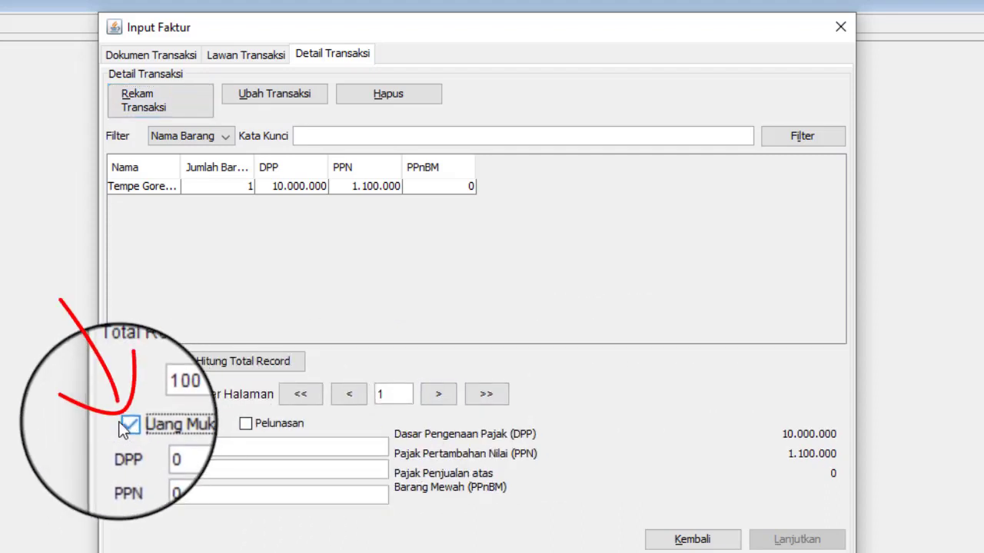
left_click(186, 447)
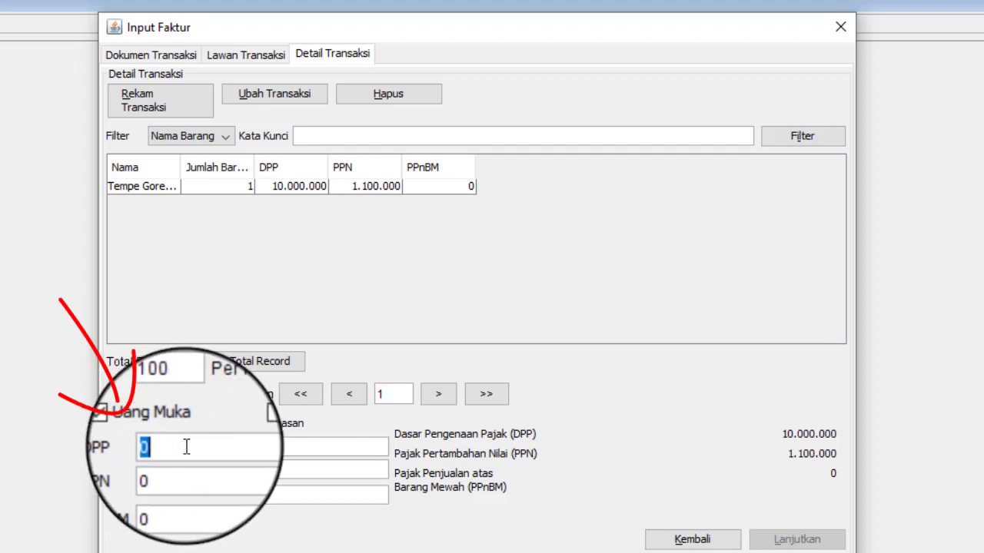
type("4.")
type("000.000")
left_click(185, 467)
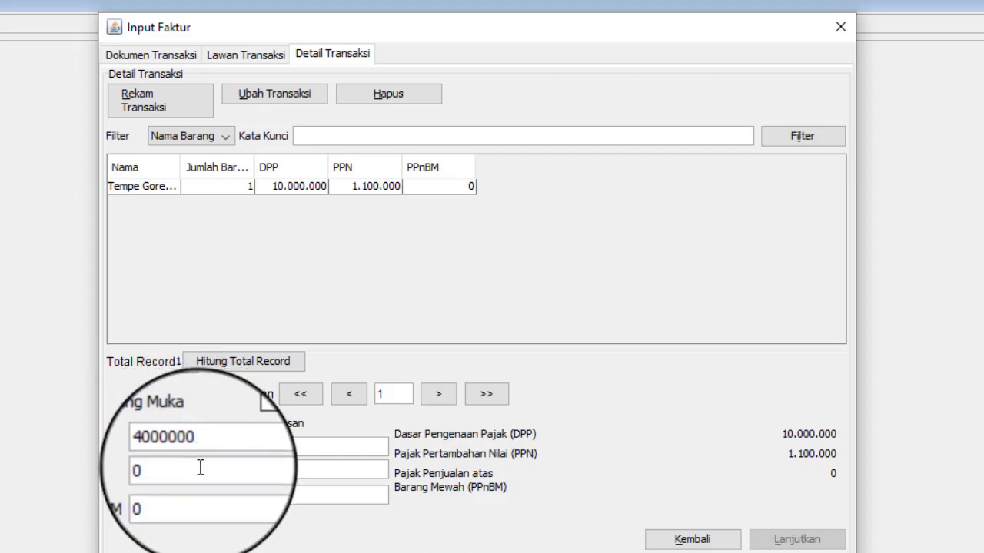
double_click(155, 469)
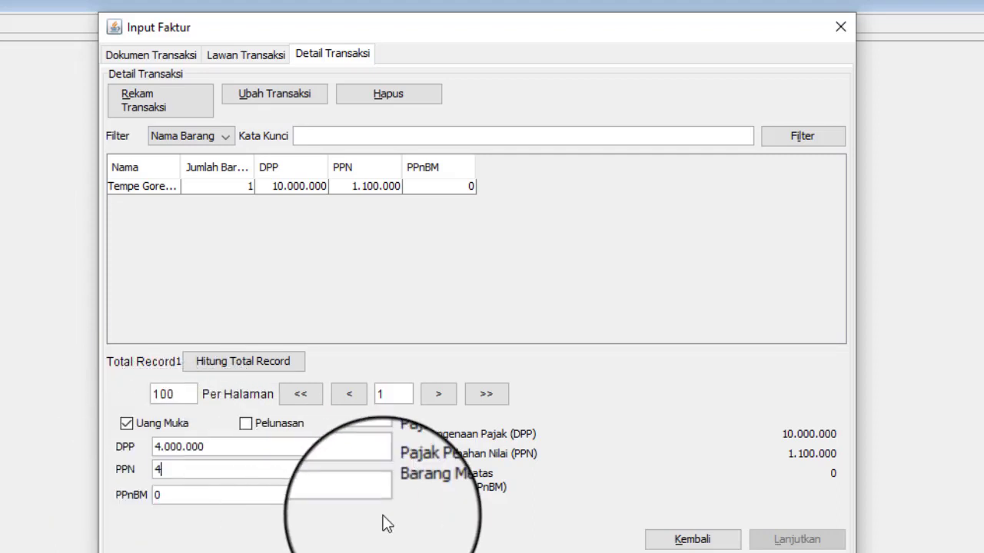
type("440000")
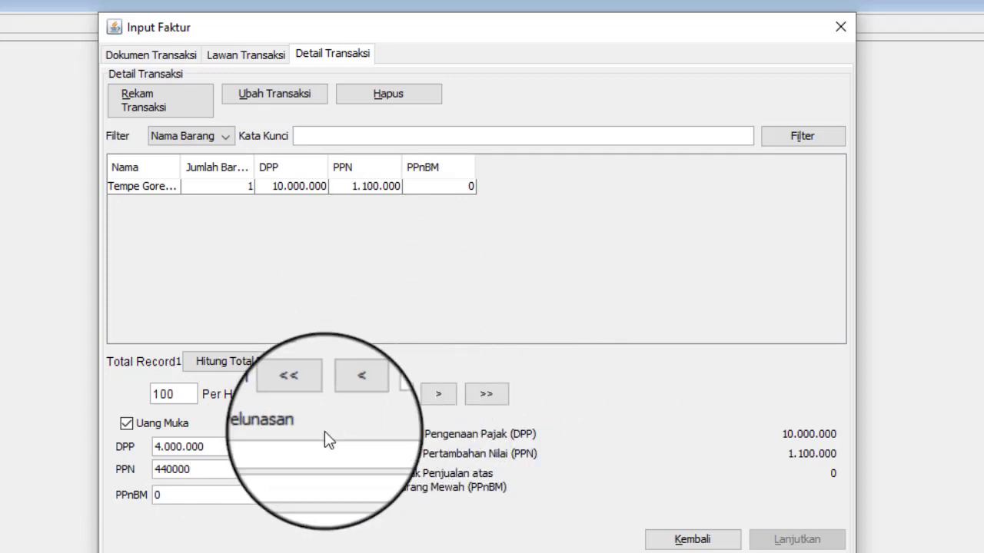
left_click(318, 494)
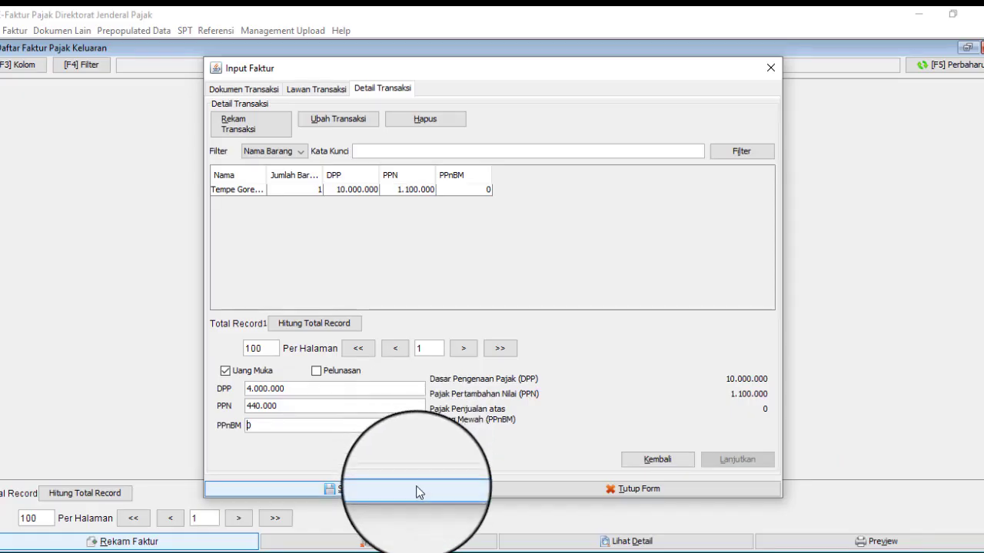
Save the advance-payment invoice through its confirmations and select its new row in the list
left_click(419, 490)
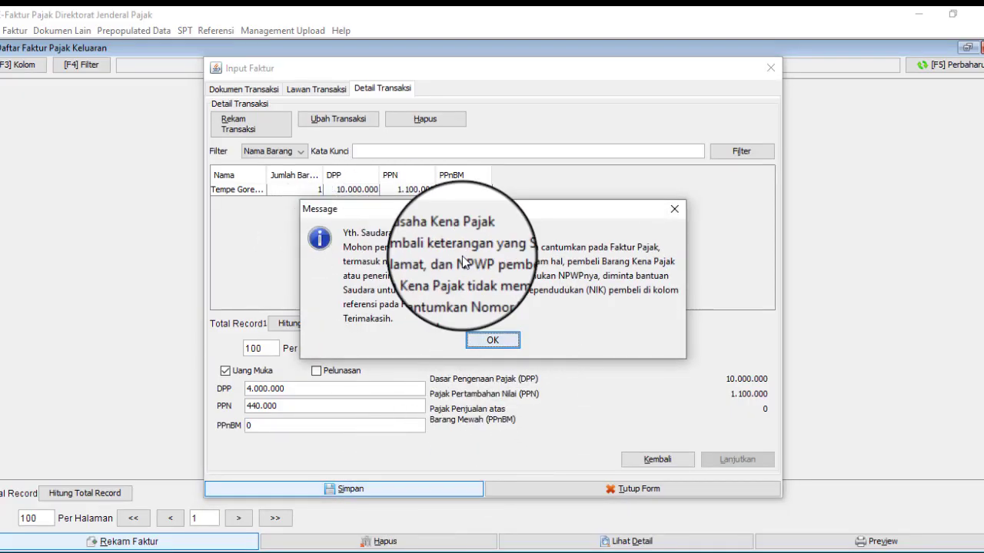
left_click(493, 340)
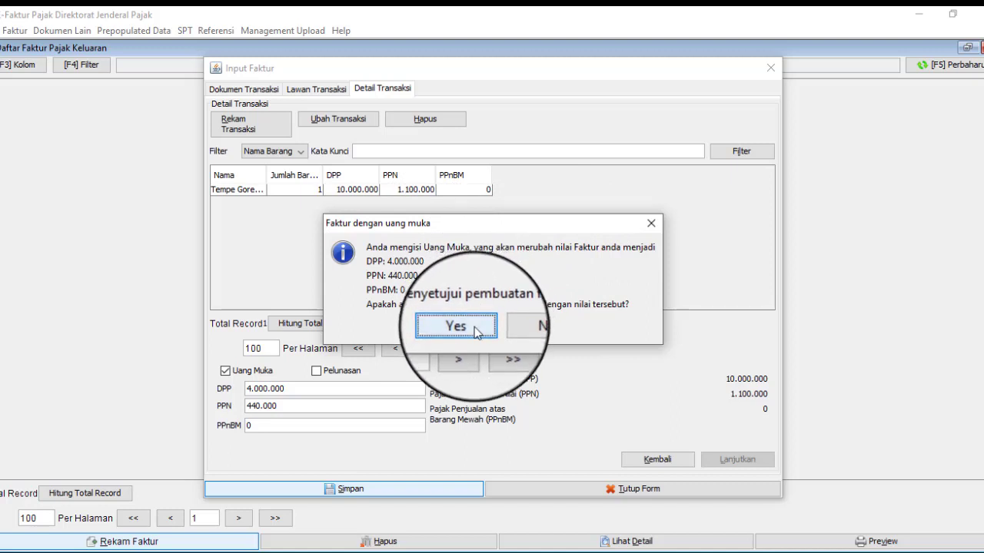
left_click(475, 326)
left_click(444, 489)
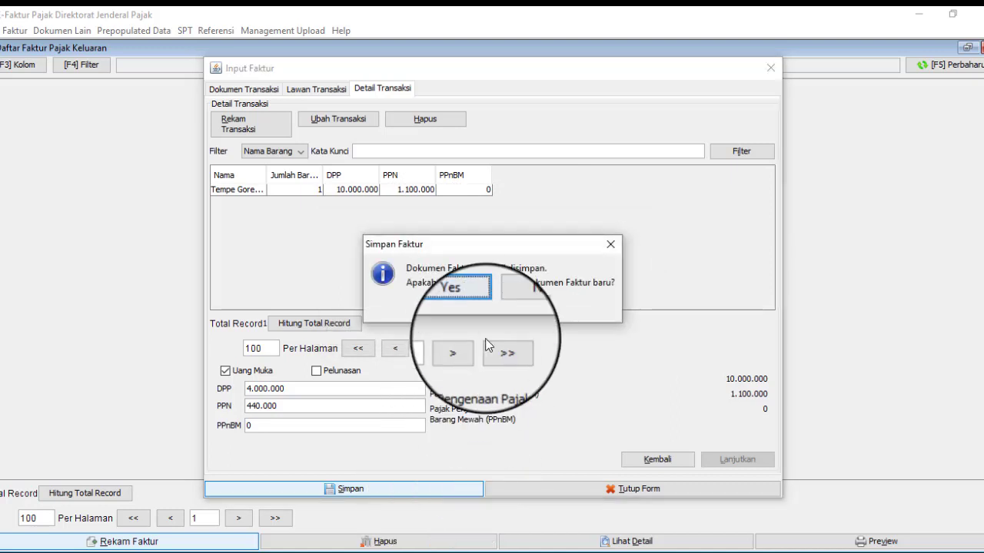
left_click(531, 304)
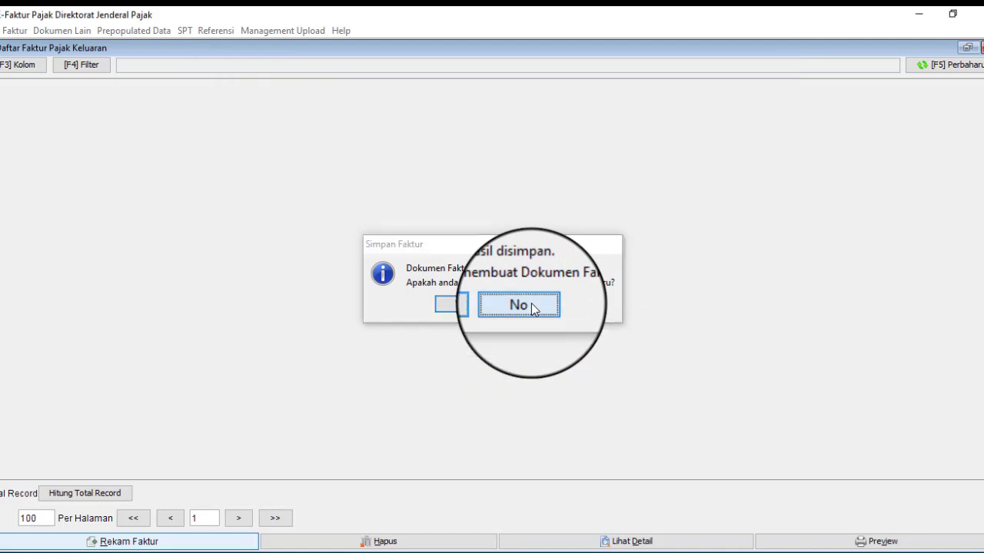
left_click(474, 117)
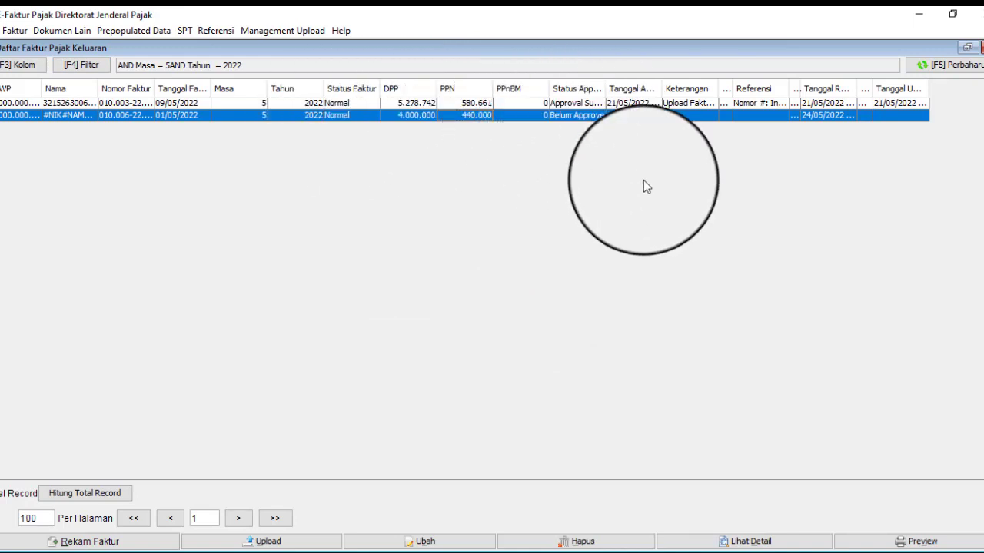
left_click(953, 541)
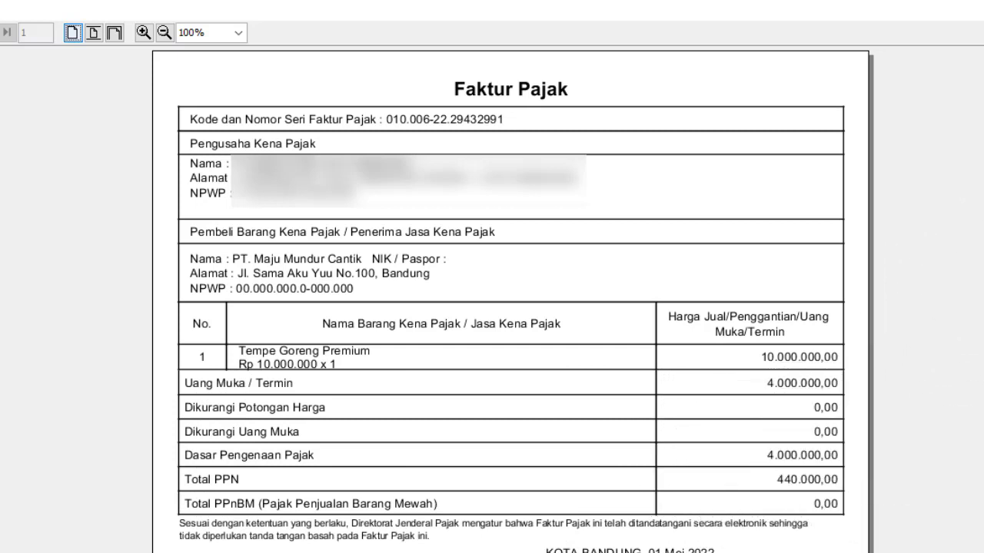
key("alt+F4")
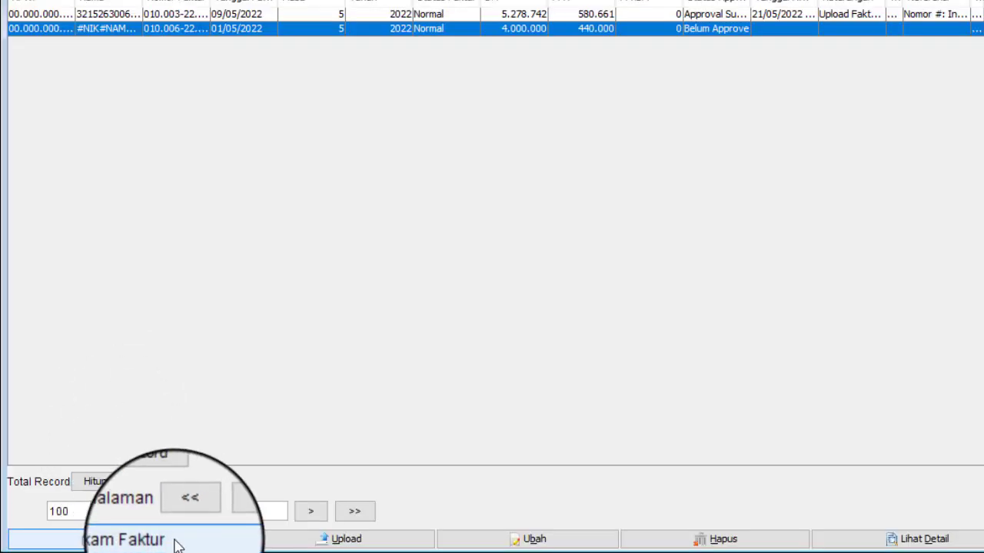
Start a second invoice and enter a zero NPWP for the buyer
left_click(165, 541)
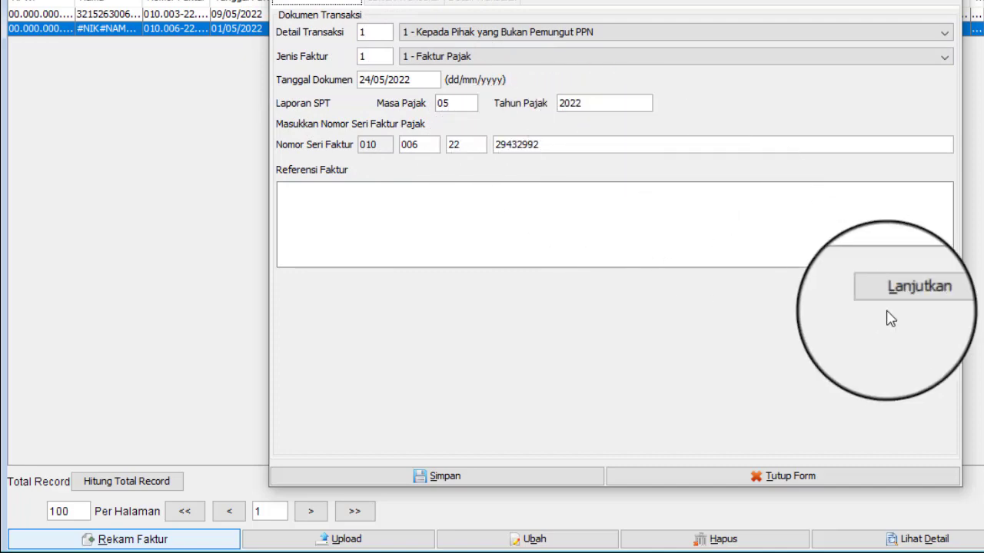
left_click(907, 296)
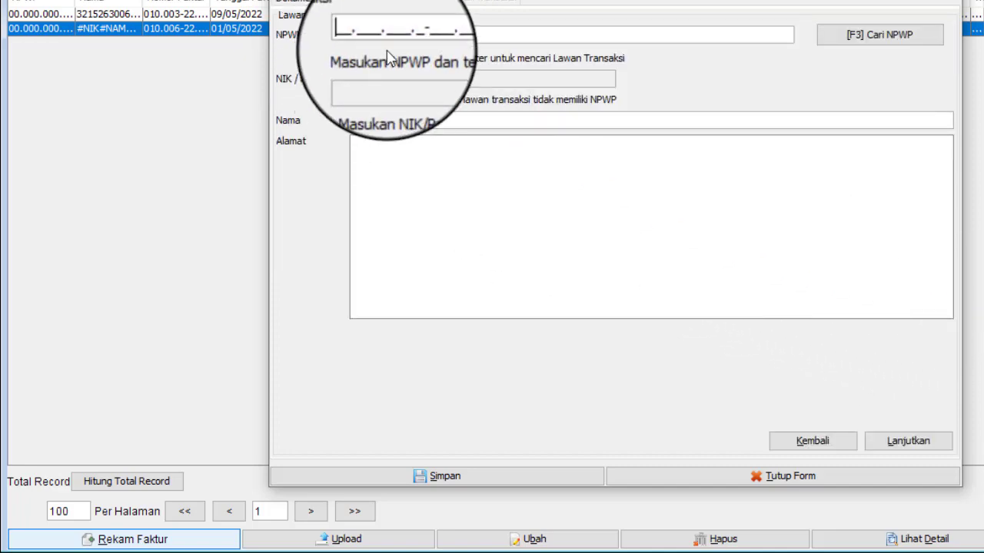
type("000000000000000")
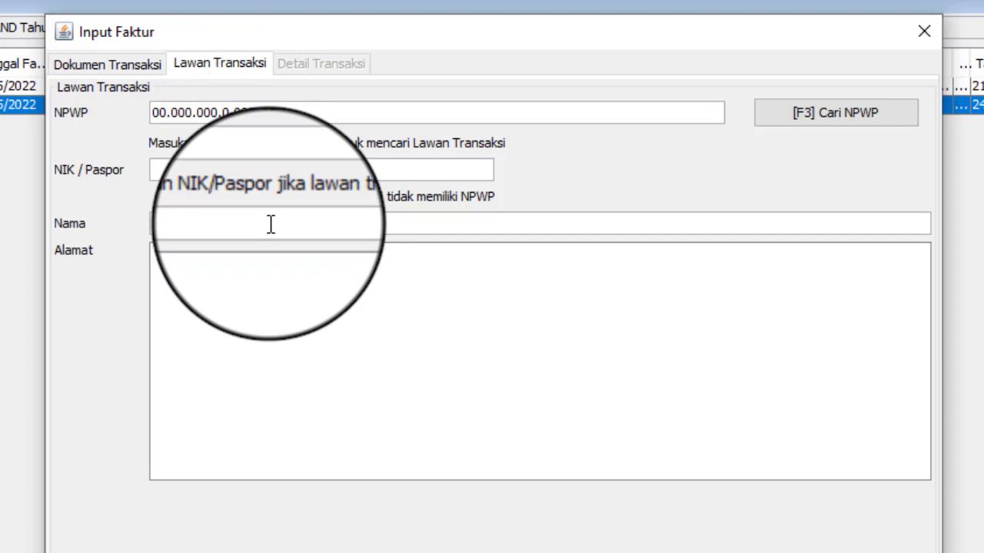
Enter buyer name PT Maju Mundur Cantik and the buyer's address, then proceed
type("PT Maju Mu")
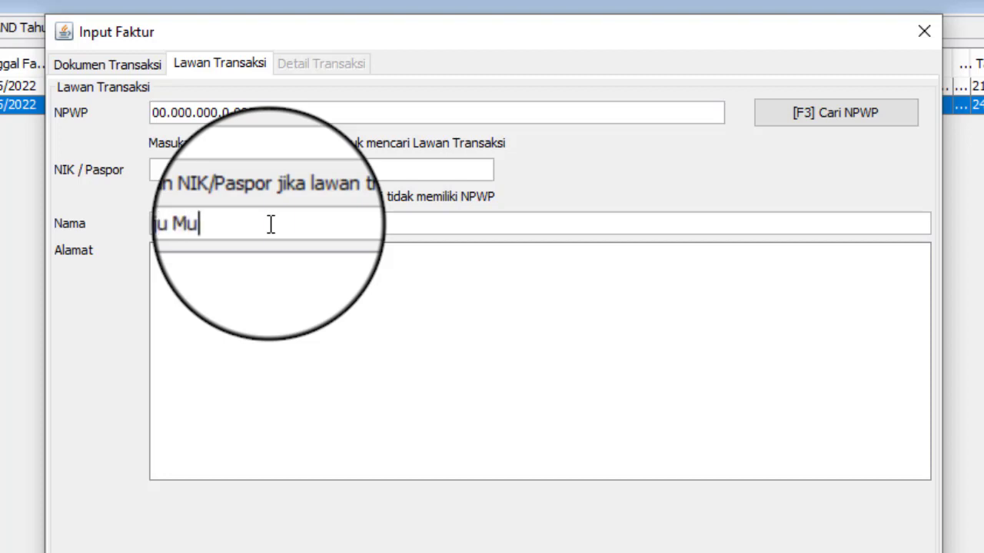
type("ndur cantik")
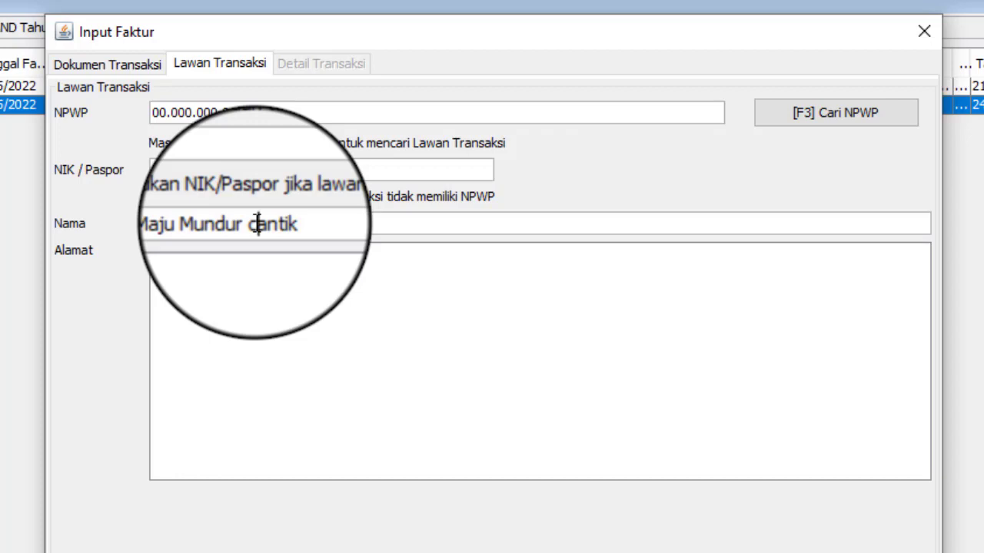
left_click(258, 223)
key("BackSpace")
type("C")
left_click(299, 274)
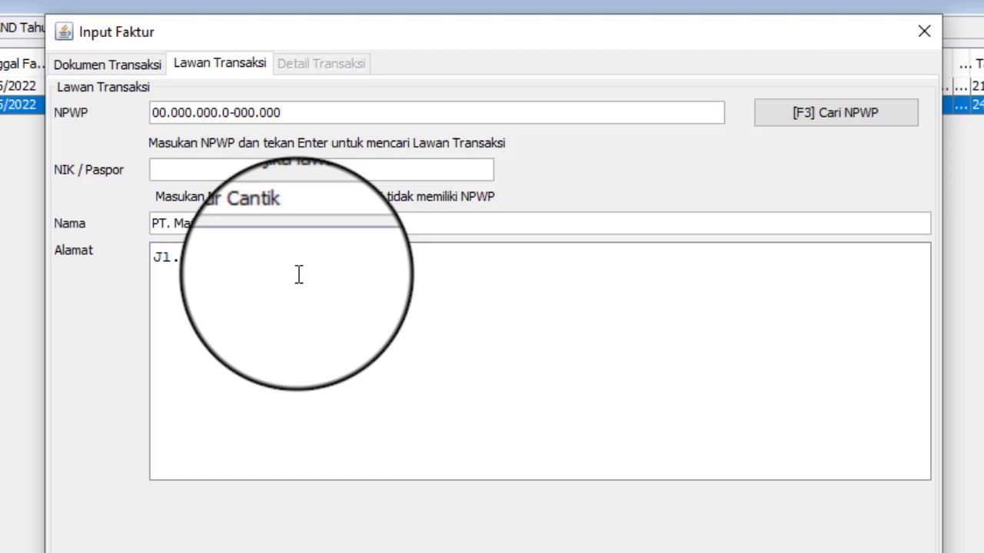
type("a Aku ")
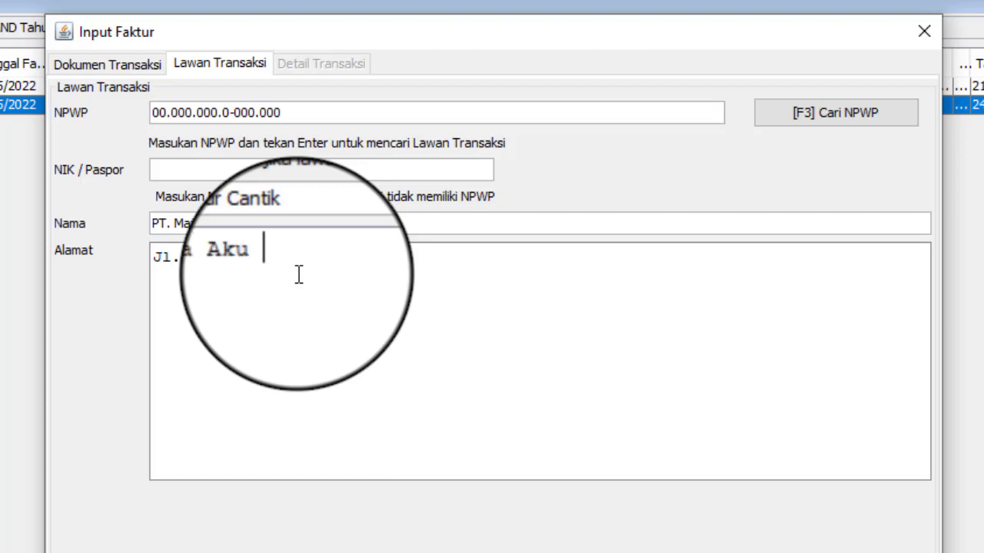
type("Yuu No. 100")
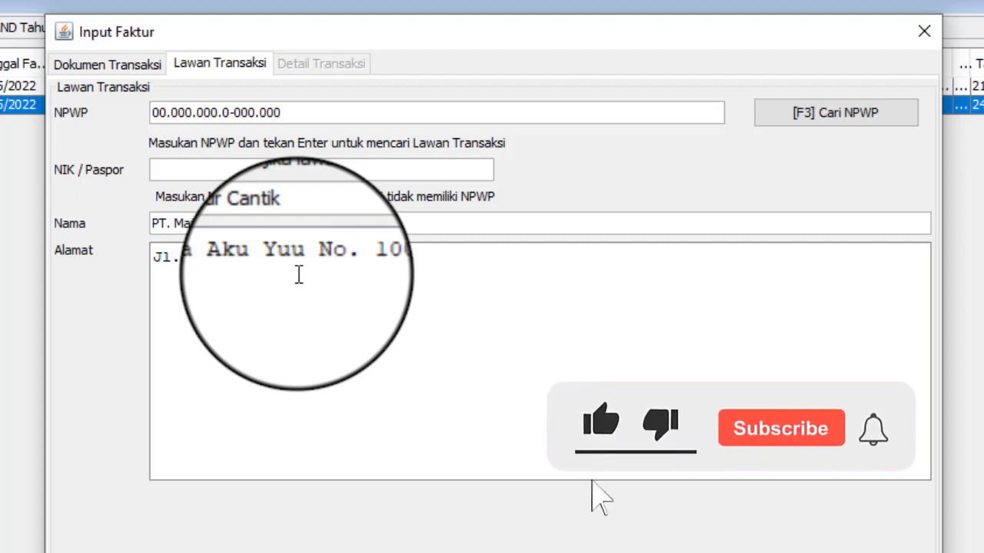
type(", Bandung")
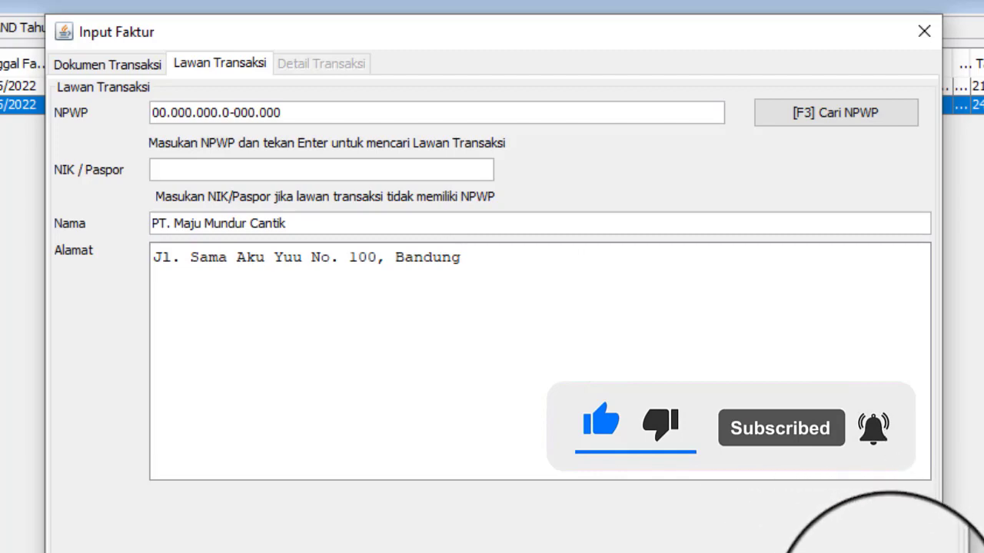
key("Tab")
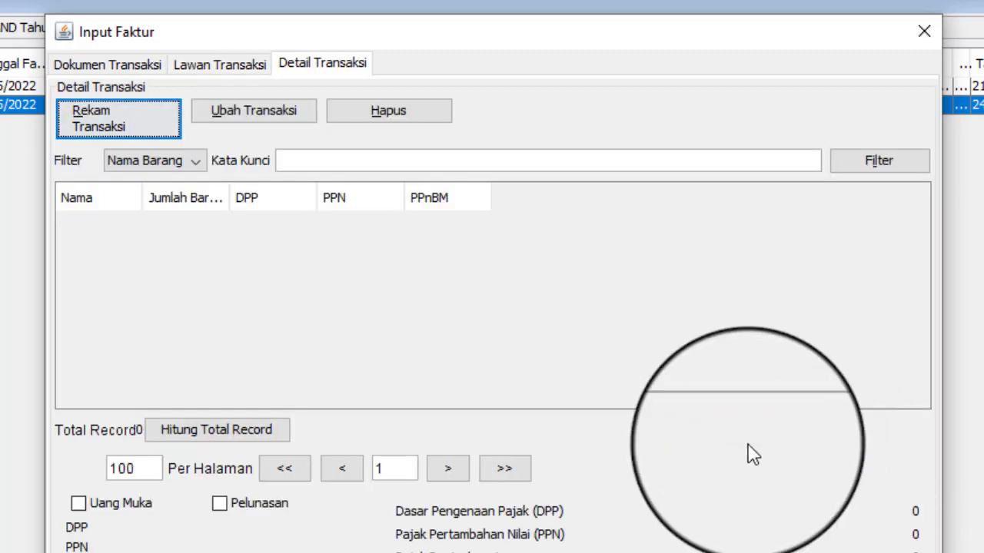
Add item DP001 Tempe Goreng Premium (qty 1, DPP 10.000.000, PPN 1.100.000) as the only line
left_click(146, 128)
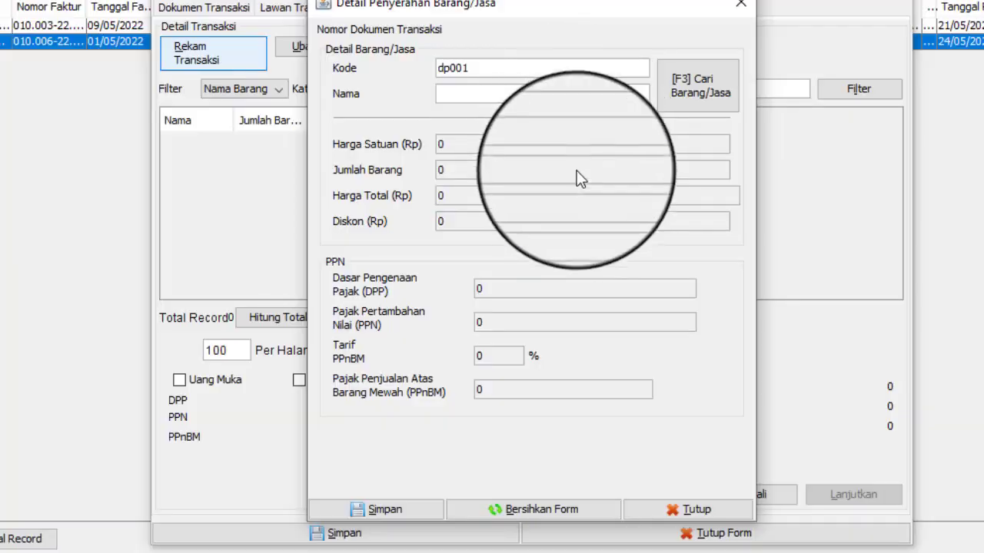
left_click(548, 261)
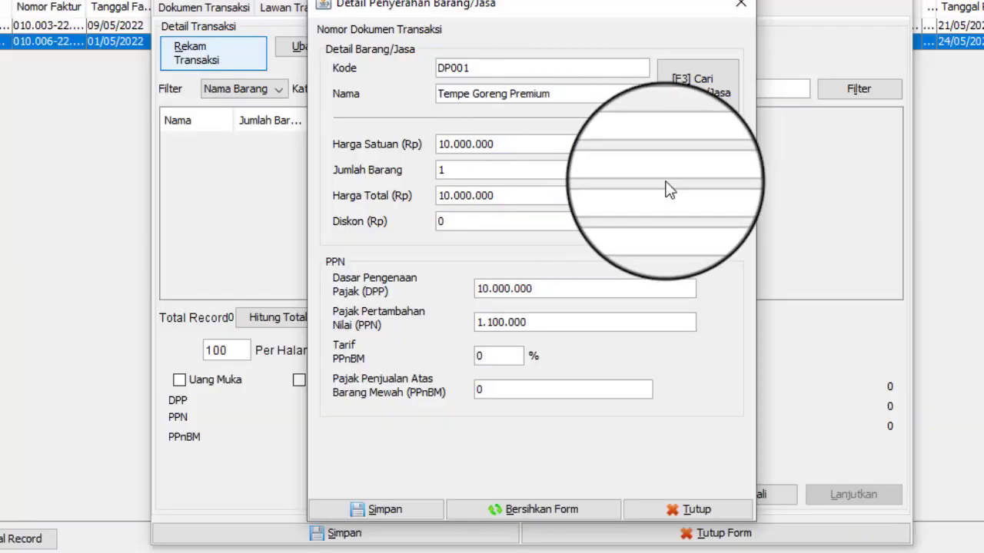
left_click(412, 510)
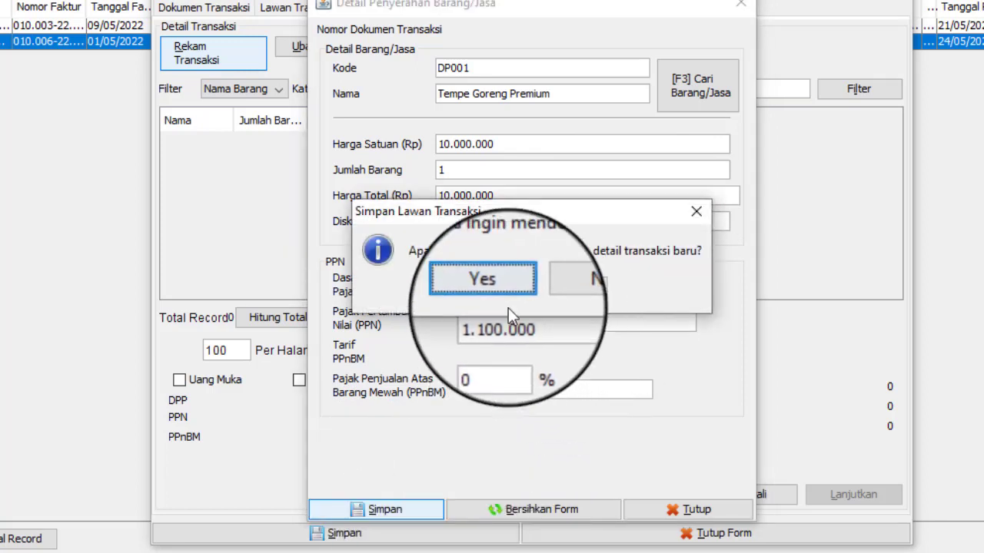
left_click(560, 290)
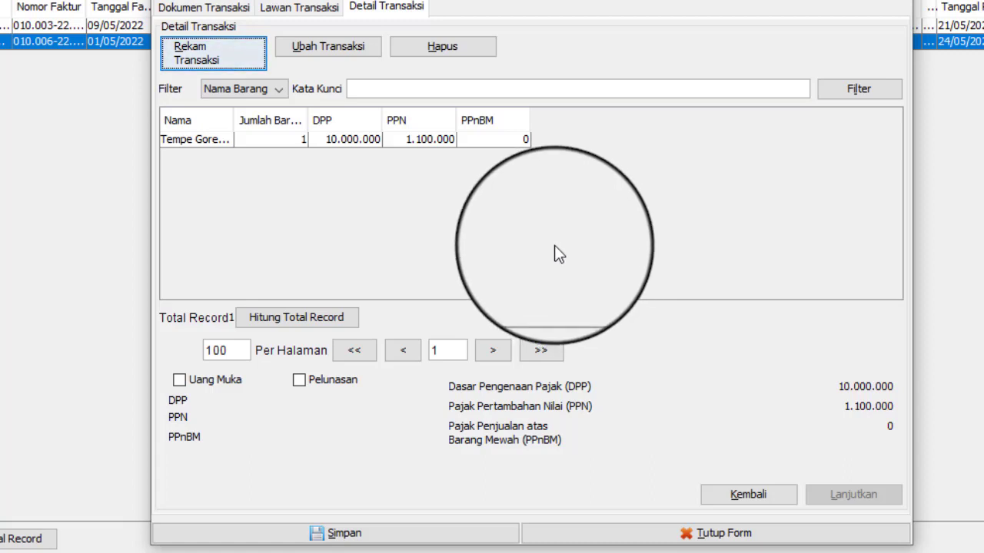
Tick Pelunasan and enter settlement DPP 6.000.000 and PPN 660.000
left_click(299, 379)
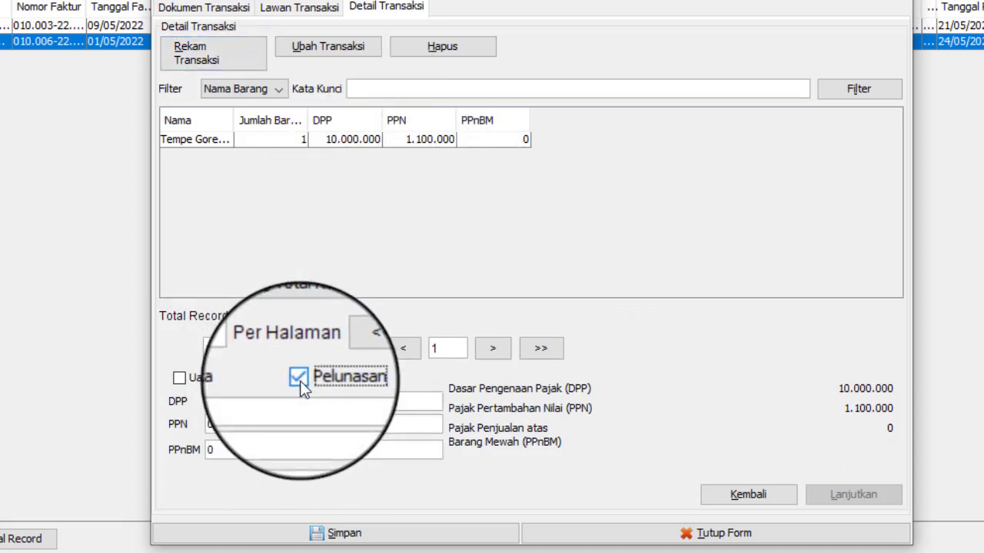
left_click(315, 401)
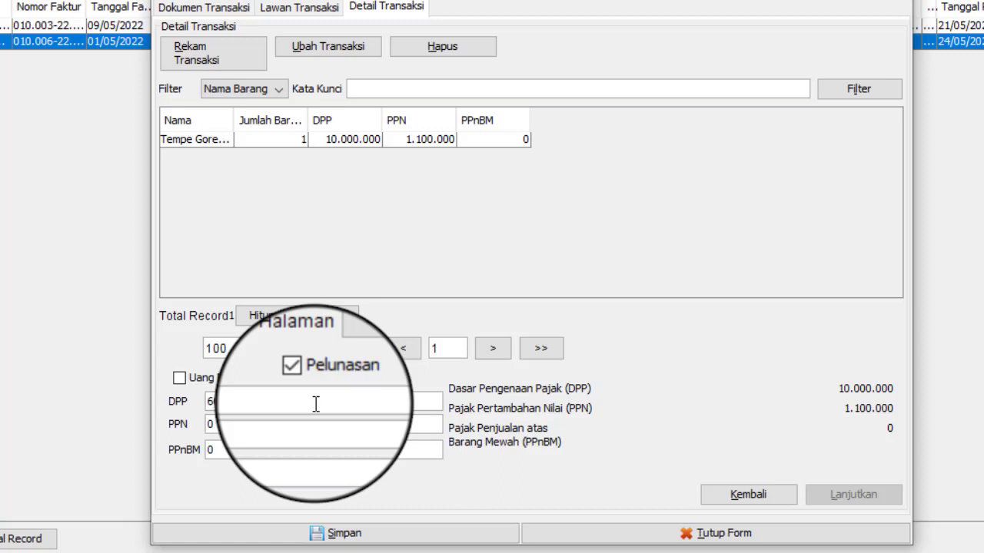
left_click(317, 426)
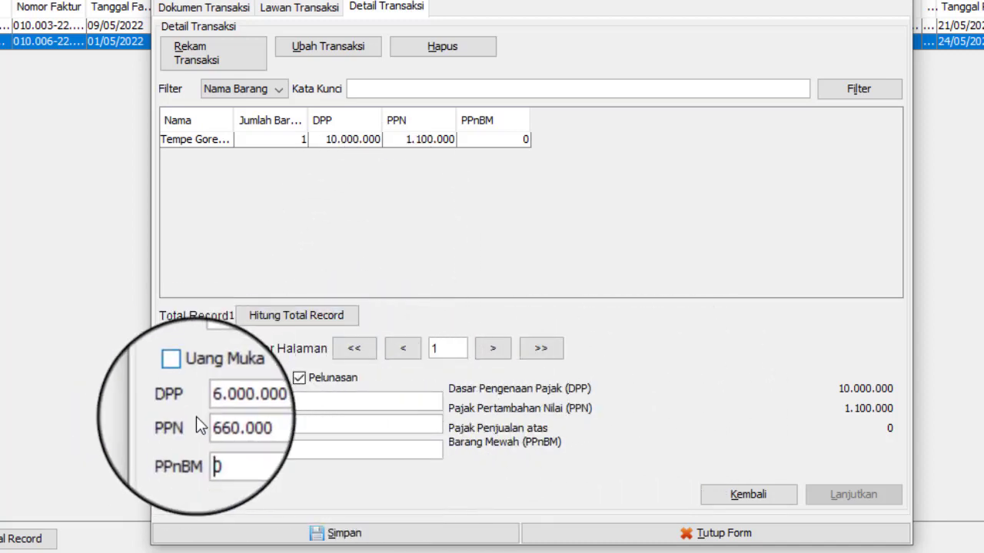
Save the 24/05/2022 settlement invoice (DPP 6.000.000, PPN 660.000) without starting another, and select its row
left_click(415, 534)
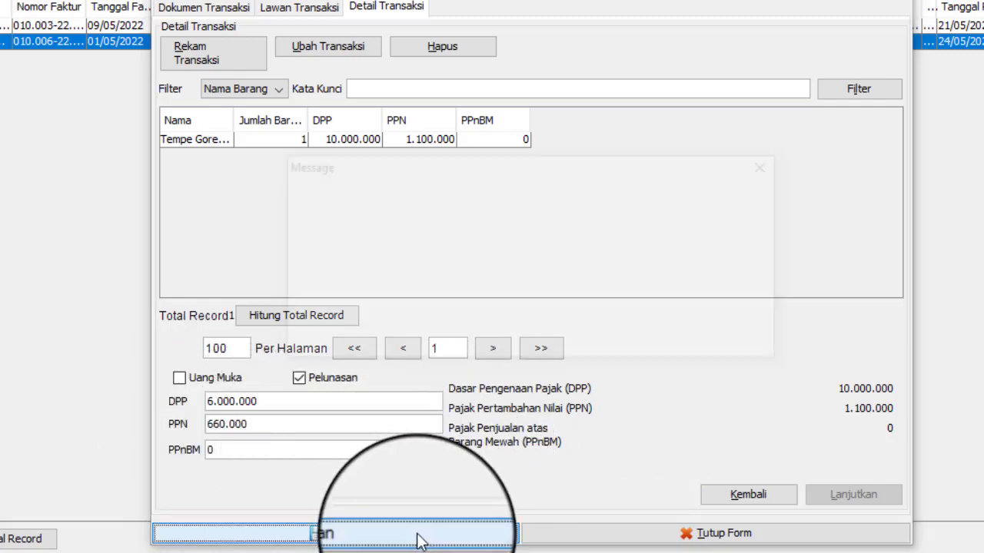
left_click(535, 321)
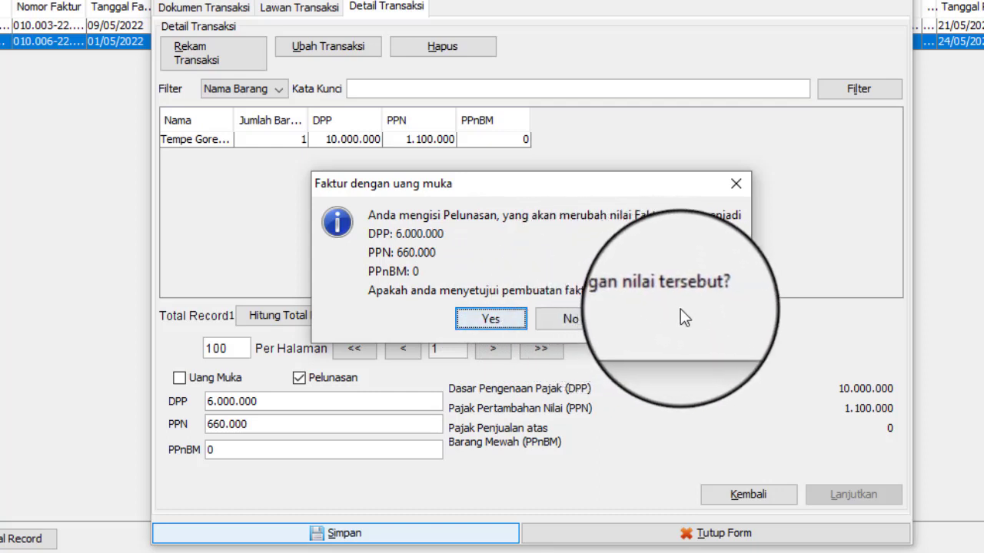
left_click(512, 323)
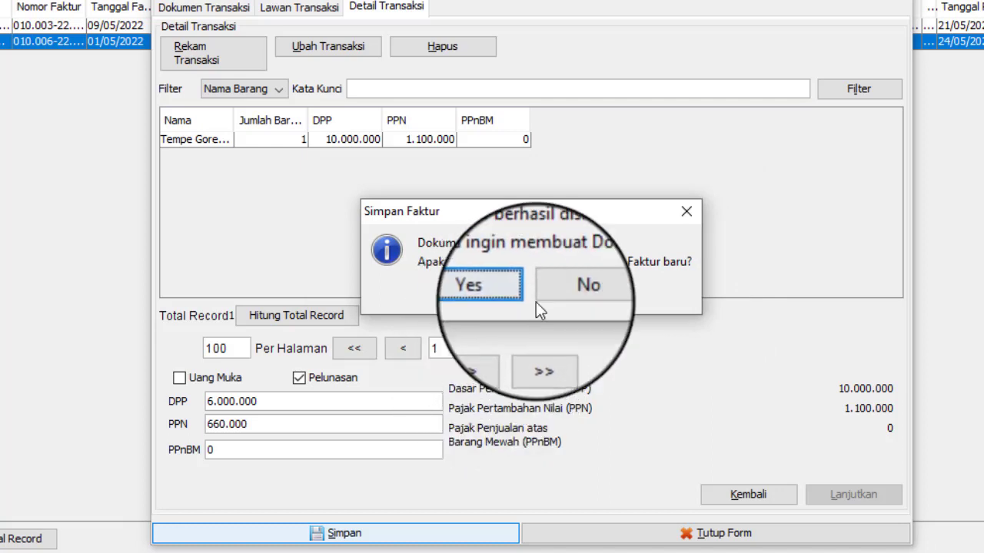
left_click(581, 299)
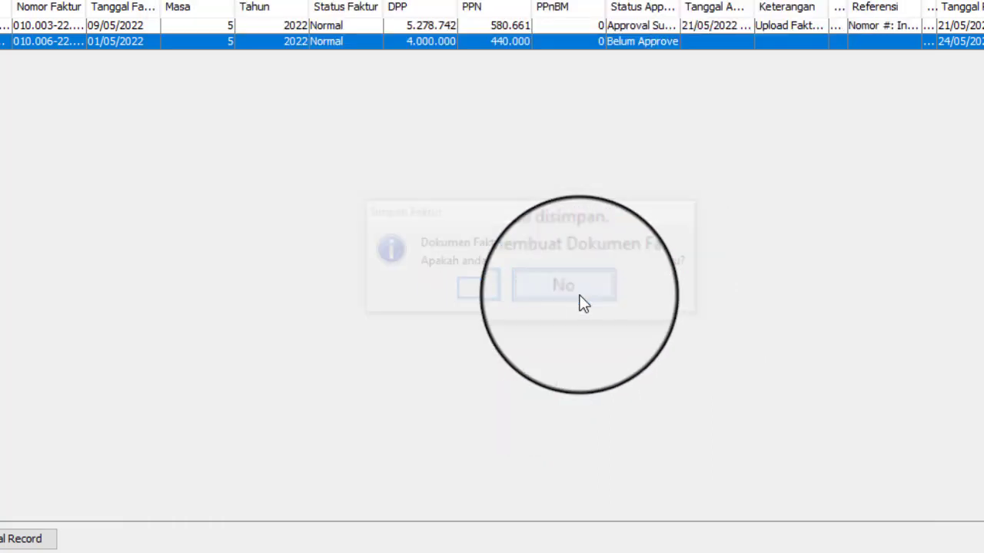
left_click(570, 59)
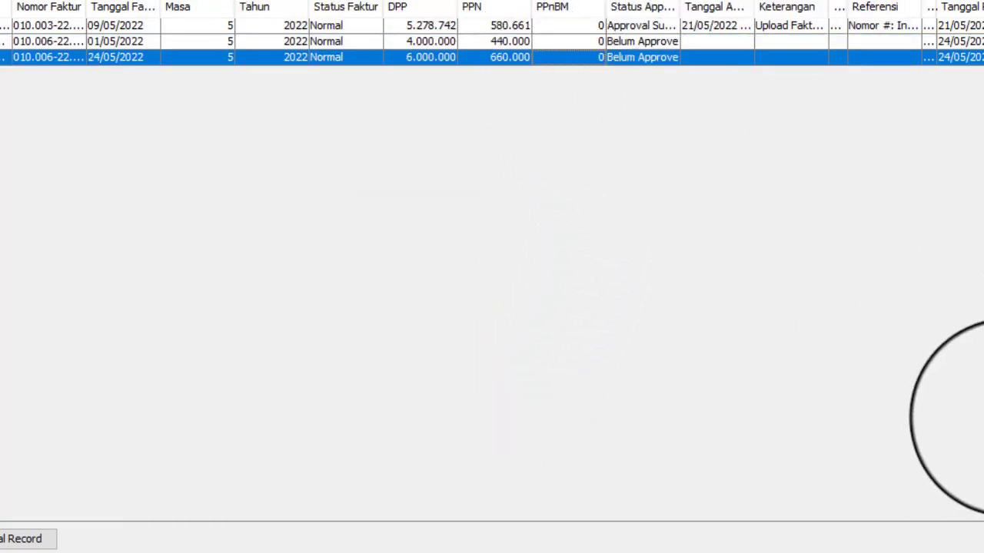